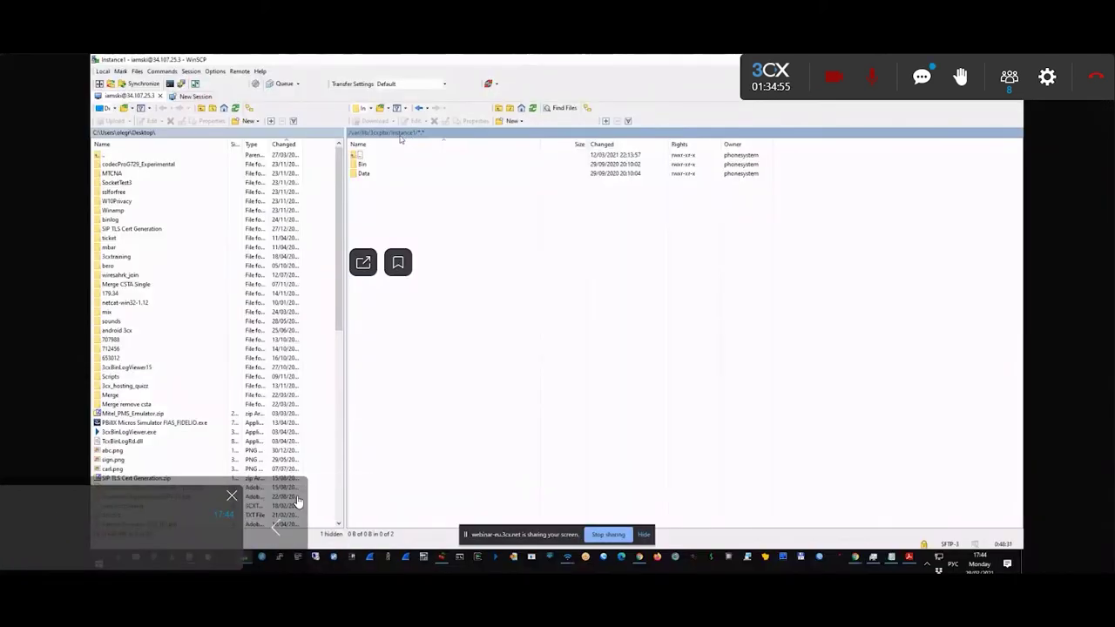
# Open the Recordings folder inside the Data folder of Instance1 on the remote server
pyautogui.click(296, 498)
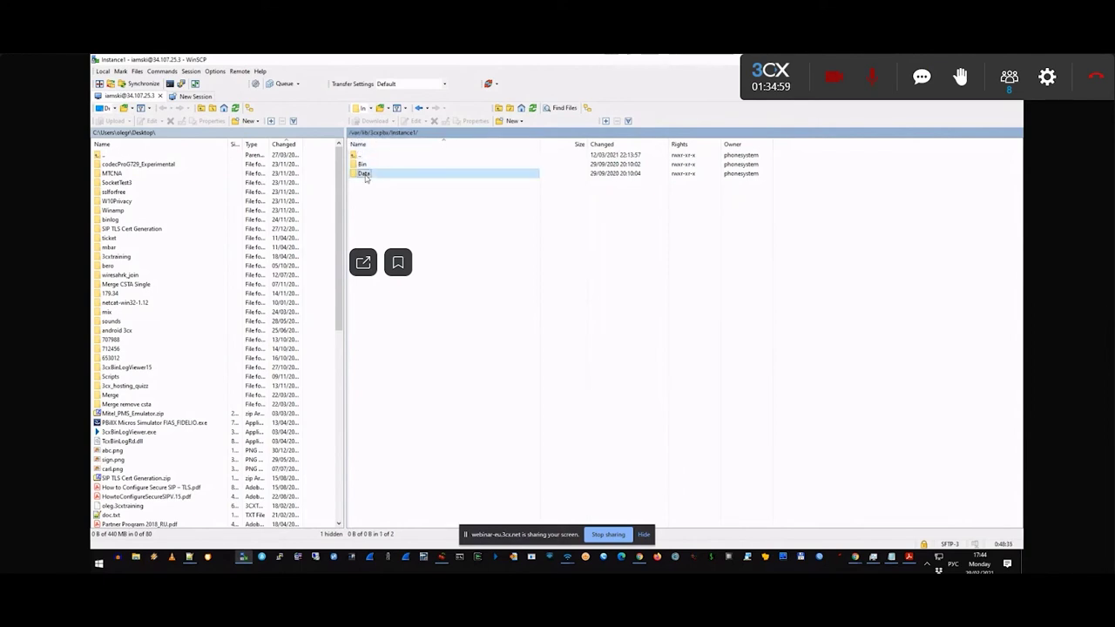
pyautogui.doubleClick(364, 173)
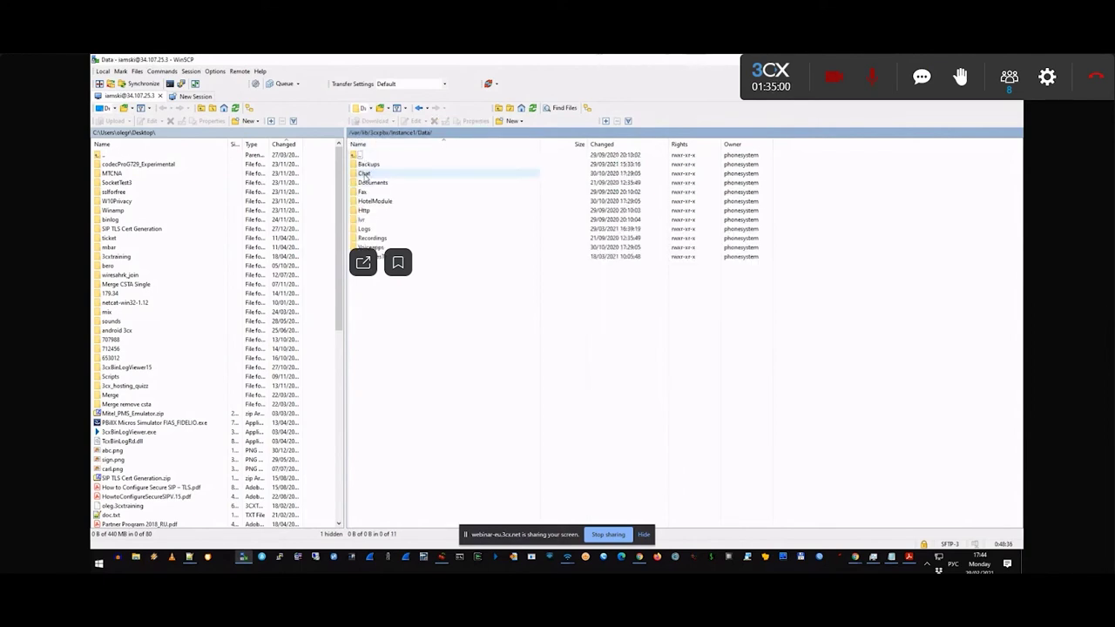
pyautogui.doubleClick(373, 239)
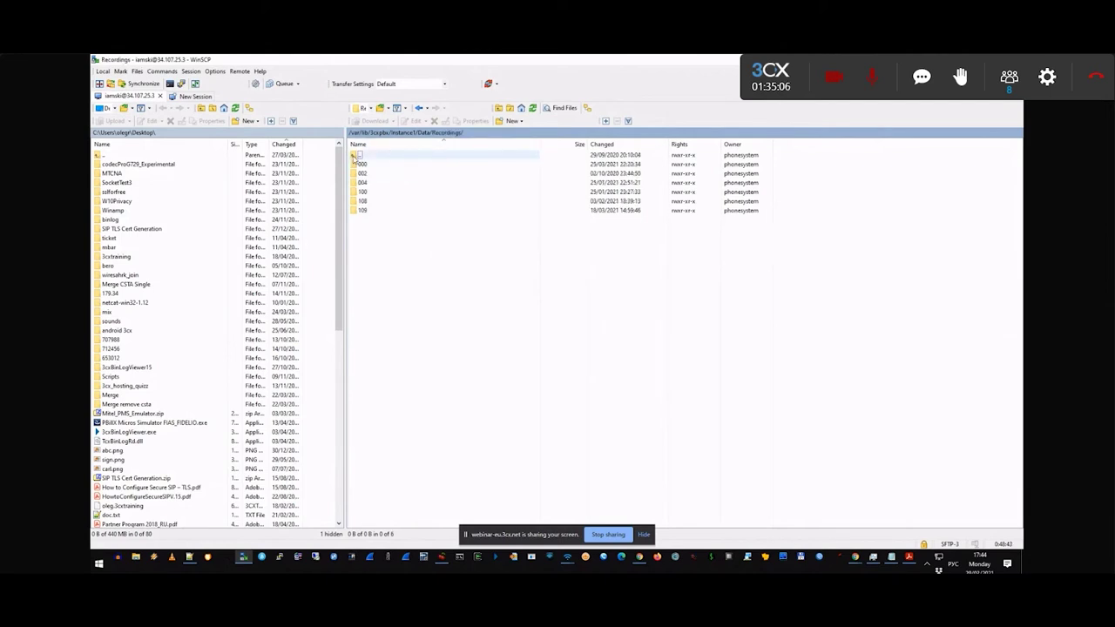
# Go back up to the Data folder and check the group, owner and permissions in the Recordings folder's properties
pyautogui.doubleClick(354, 156)
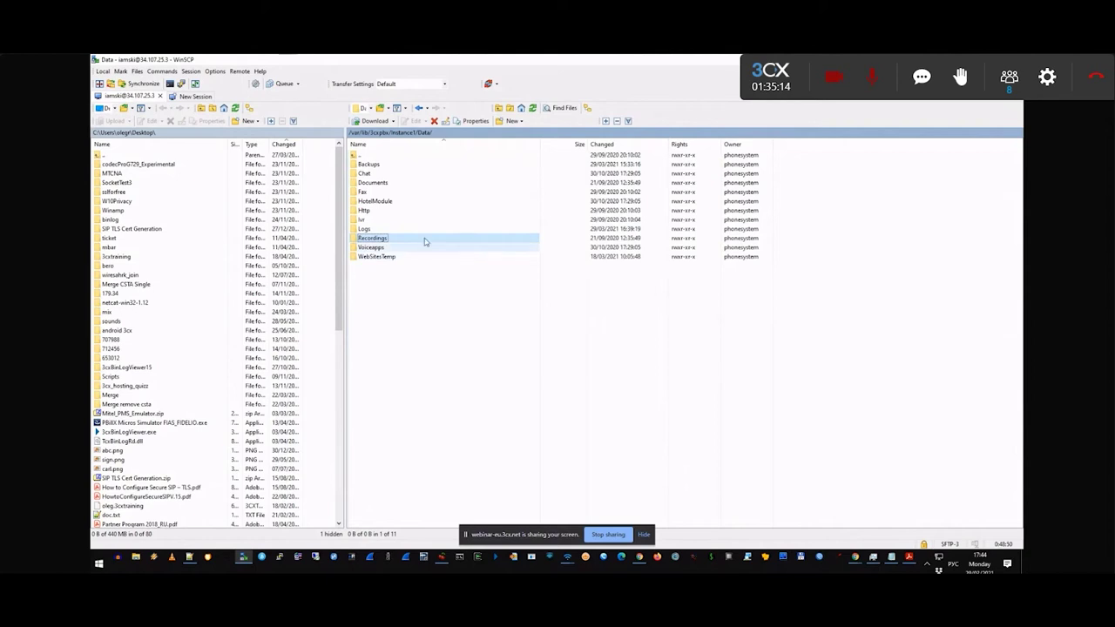
pyautogui.rightClick(376, 239)
pyautogui.click(407, 358)
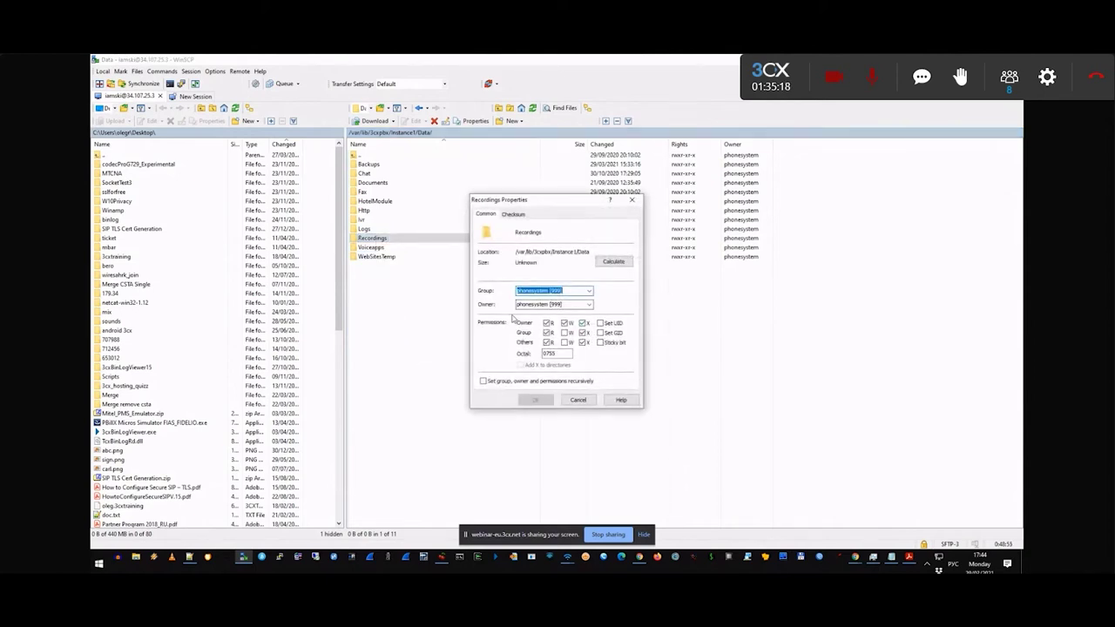
pyautogui.click(632, 200)
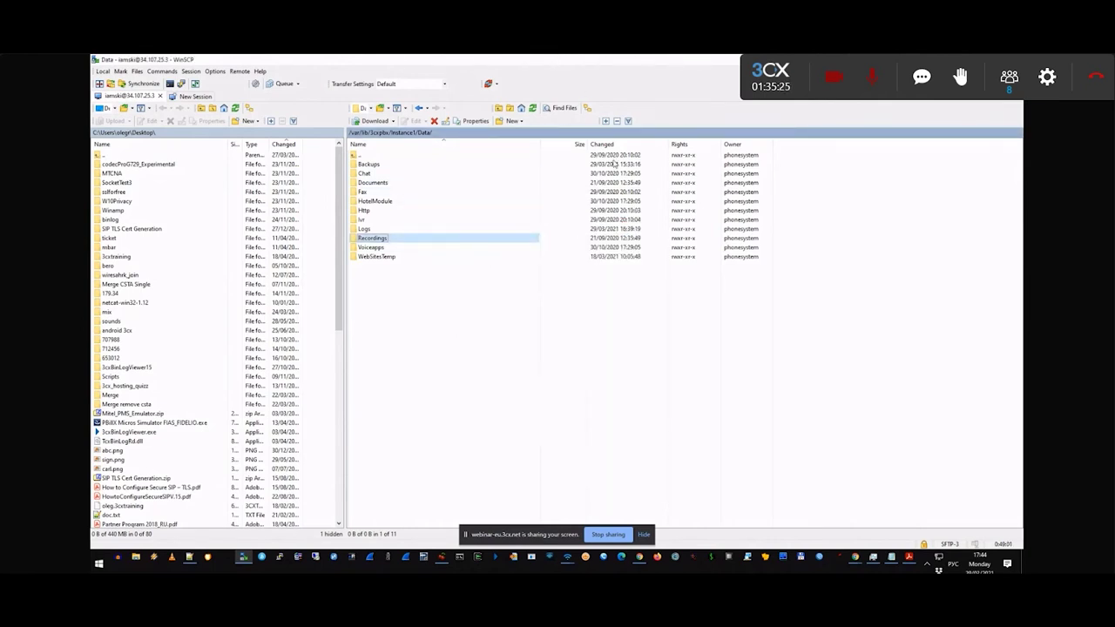
# Open extension folder 000 inside Recordings, look through its WAV files, and return to the Recordings folder
pyautogui.doubleClick(378, 240)
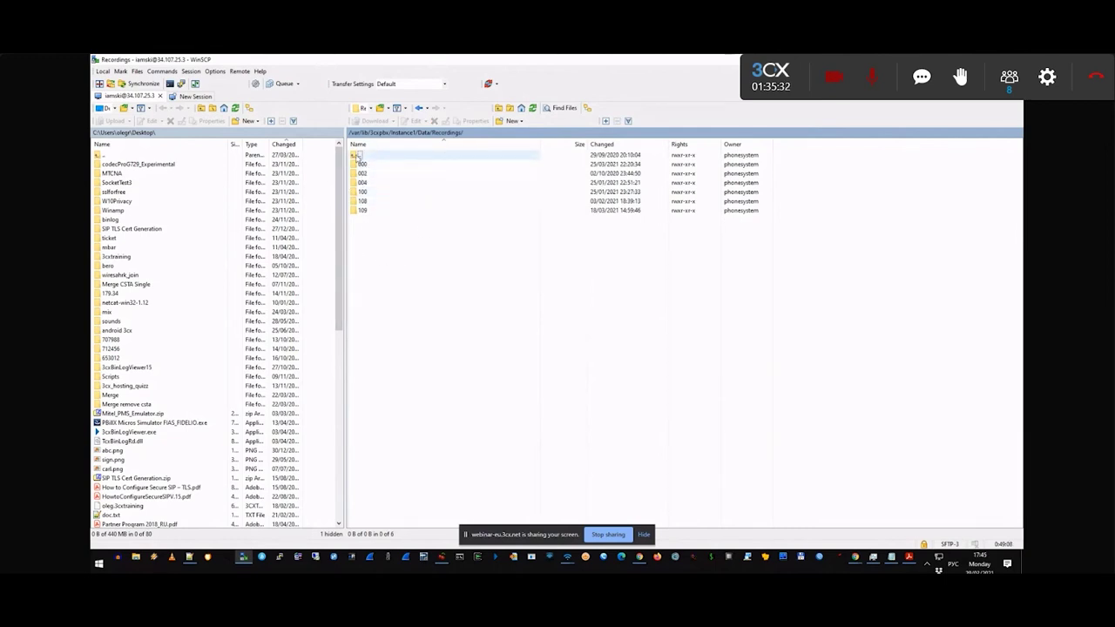
pyautogui.doubleClick(362, 166)
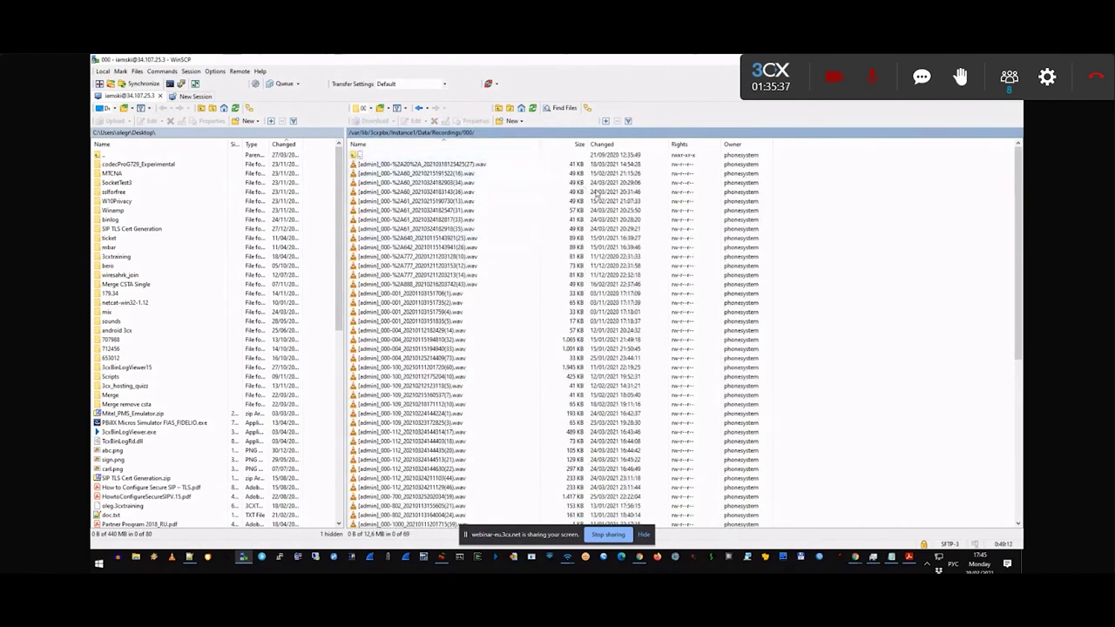
pyautogui.click(458, 192)
pyautogui.click(452, 219)
pyautogui.click(448, 266)
pyautogui.press('BackSpace')
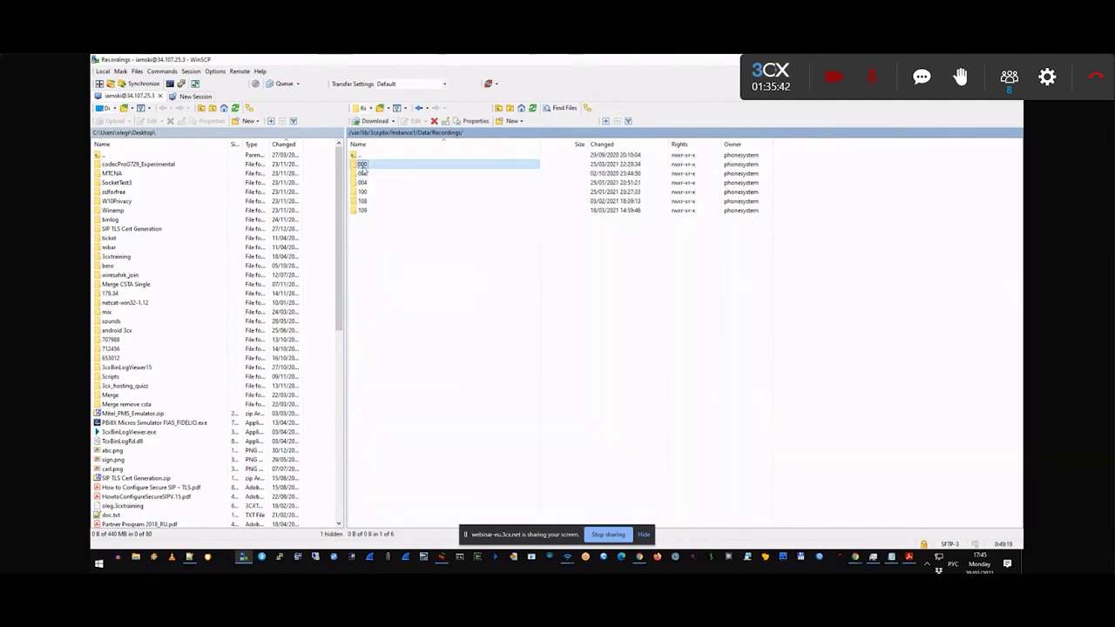
# Open extension folder 108 to view its recording, and return to the Recordings folder
pyautogui.press('Down')
pyautogui.press('Down')
pyautogui.press('Down')
pyautogui.press('Down')
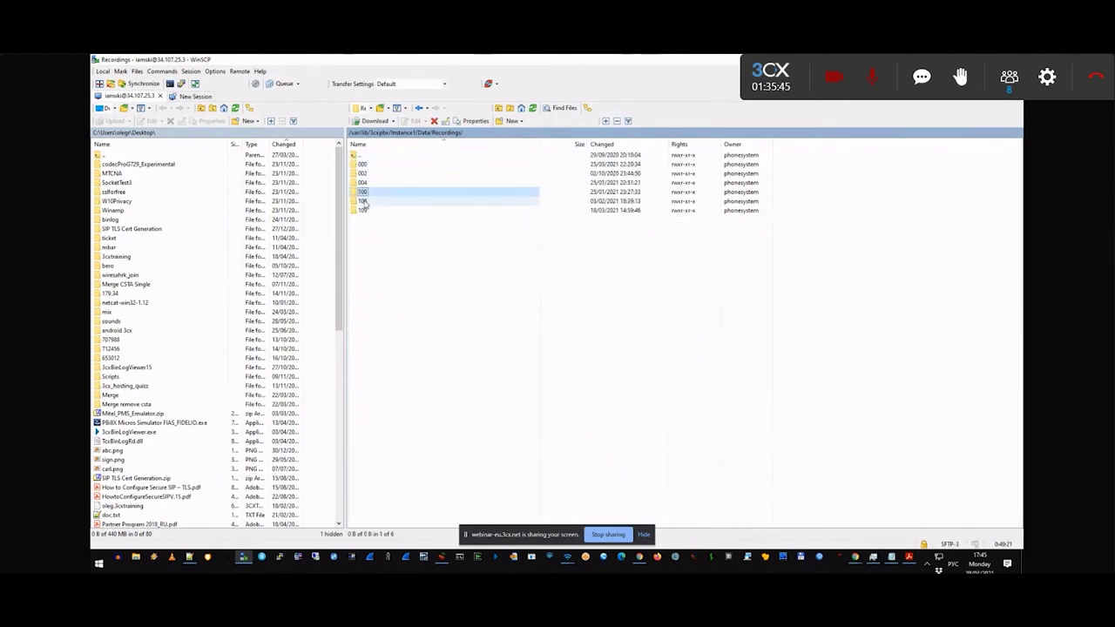
pyautogui.press('Return')
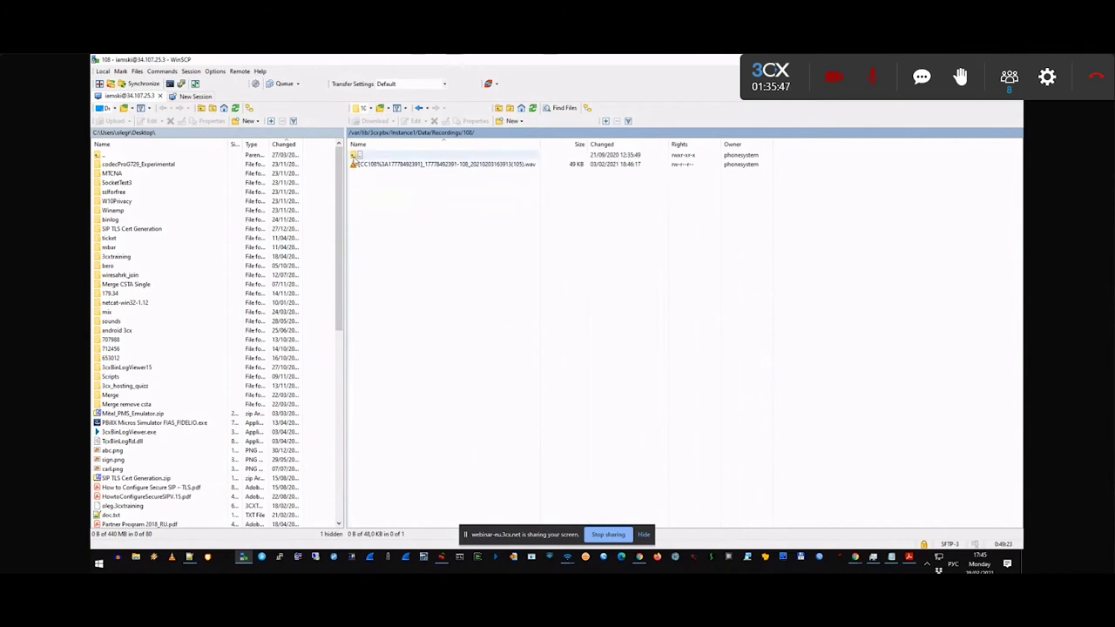
pyautogui.press('BackSpace')
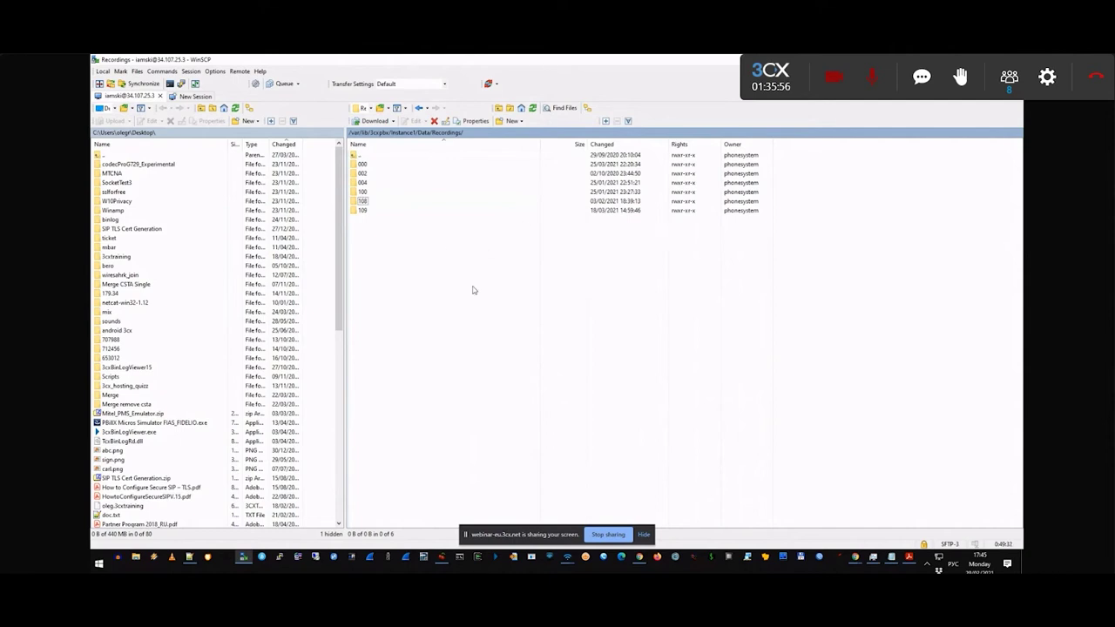
# Go back up to the Data folder and select the Recordings folder
pyautogui.doubleClick(554, 65)
pyautogui.moveTo(561, 101); pyautogui.dragTo(510, 57)
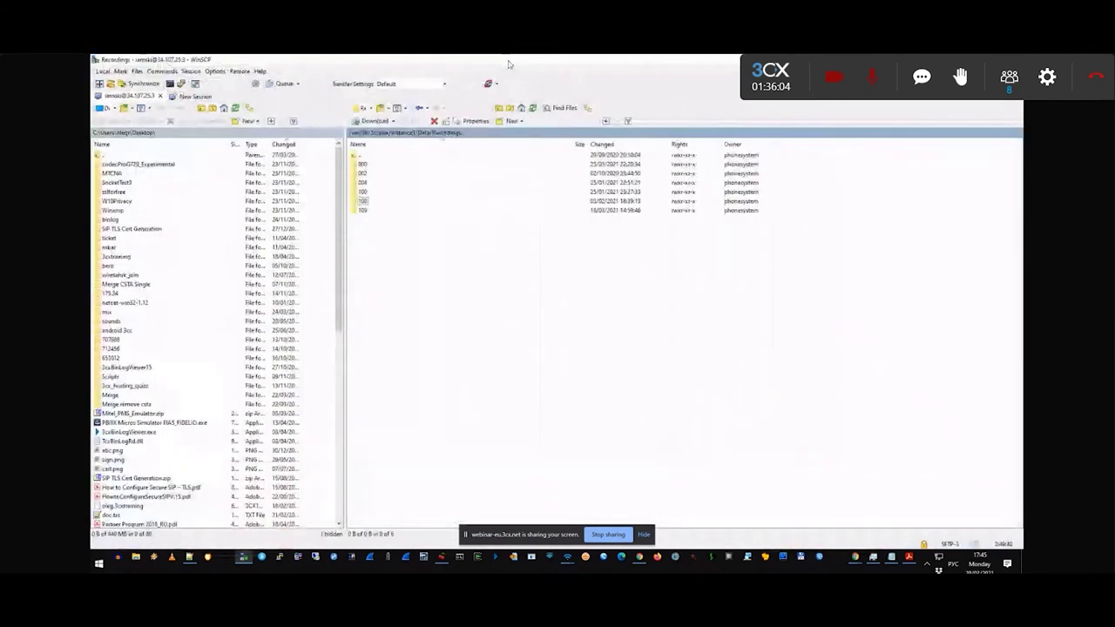
pyautogui.doubleClick(374, 158)
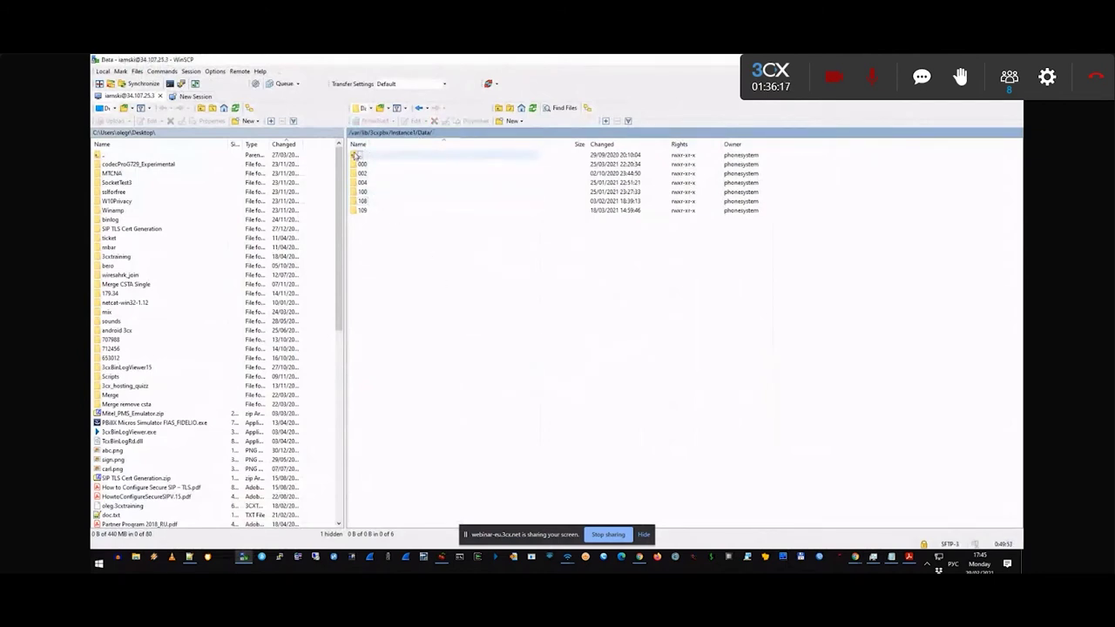
pyautogui.click(371, 240)
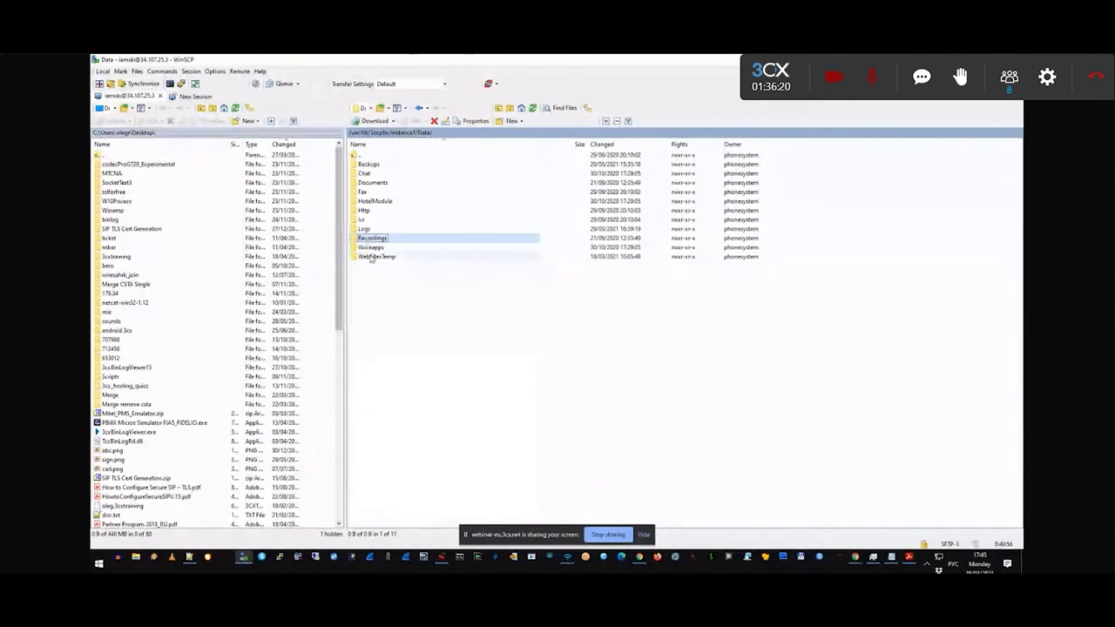
# Switch to the 3CX management console in the browser and open the quota settings on the call recordings page
pyautogui.hotkey('alt', 'Tab')
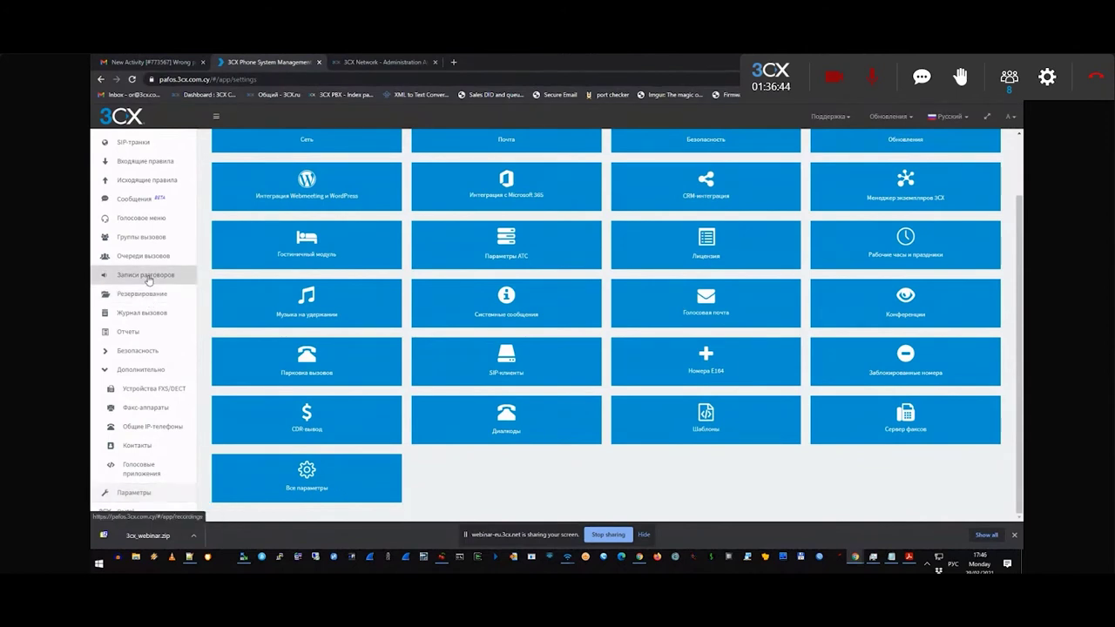
pyautogui.click(146, 275)
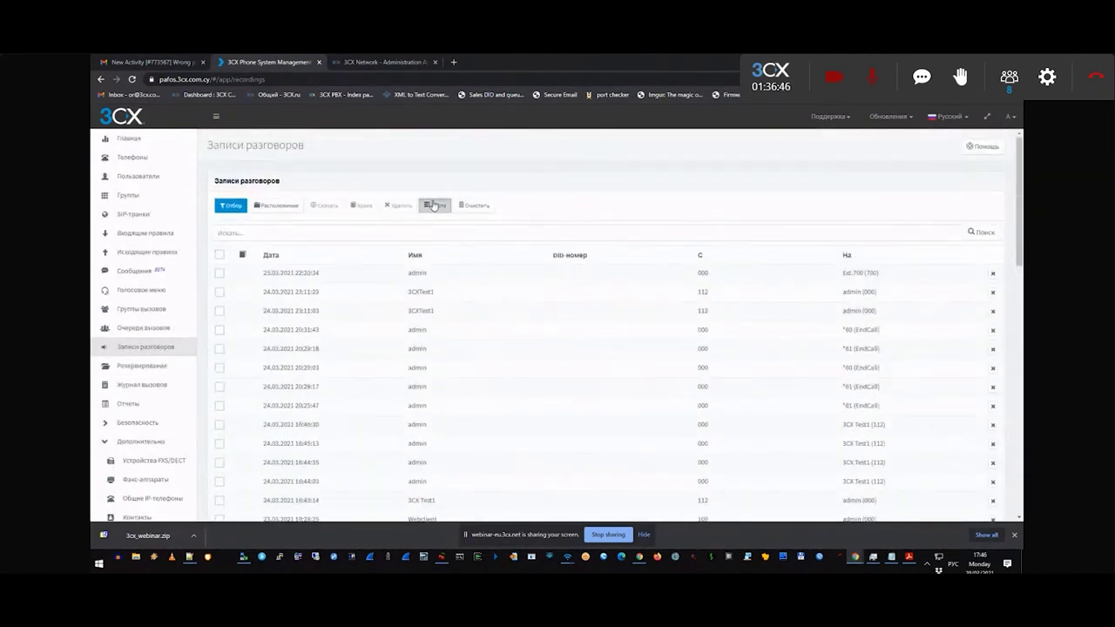
pyautogui.click(435, 206)
# Enable compression of call recordings (ADPCM format), review its description, and disable it again
pyautogui.click(352, 320)
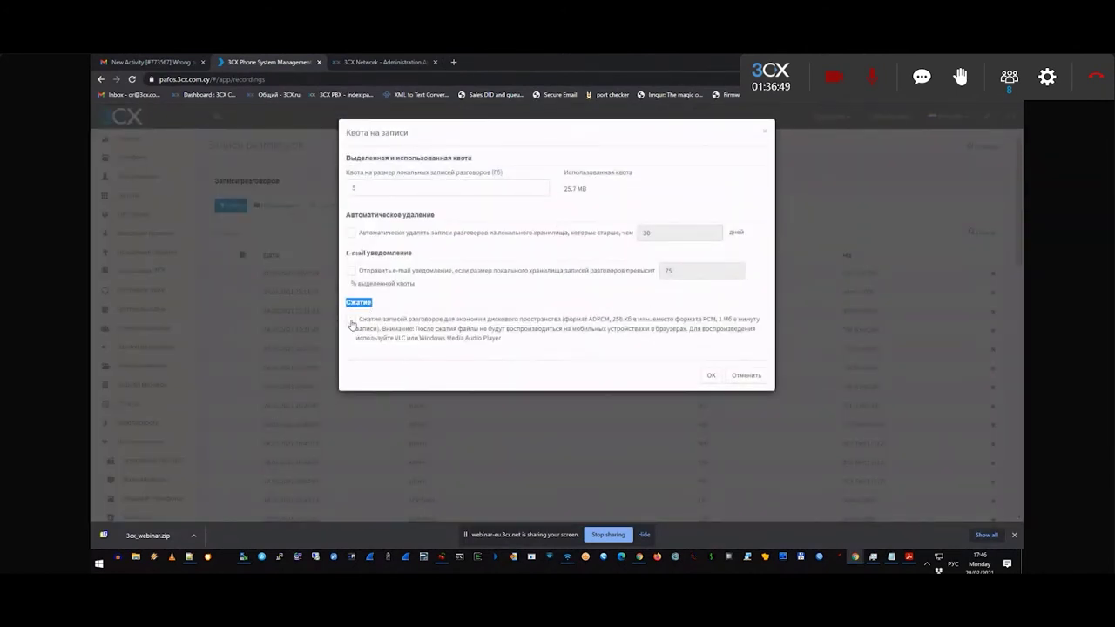
pyautogui.moveTo(370, 329); pyautogui.dragTo(609, 324)
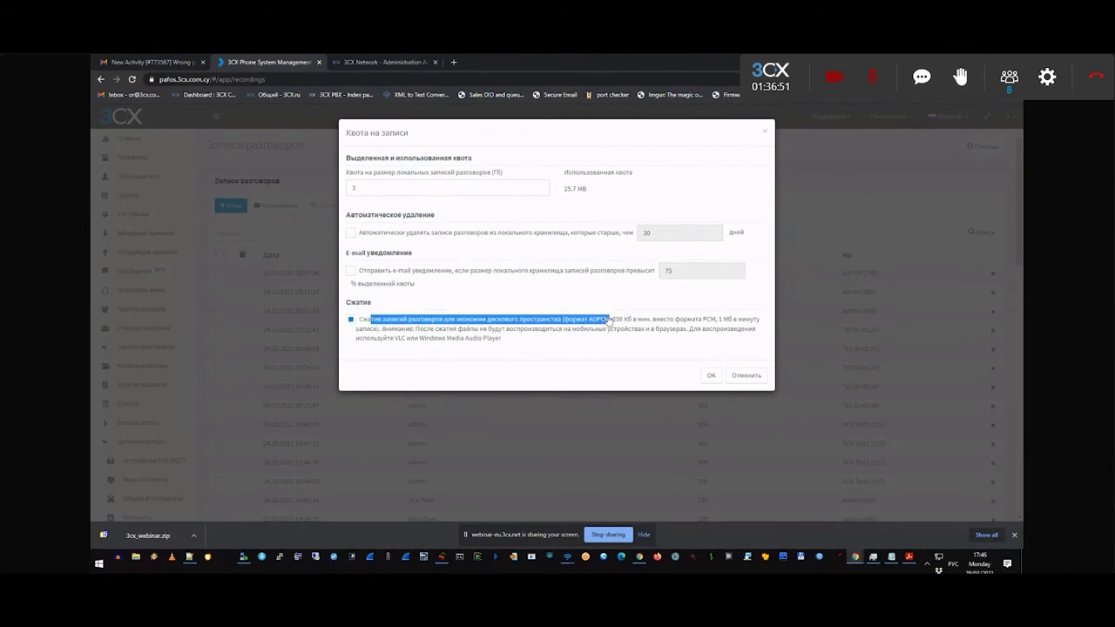
pyautogui.click(604, 327)
pyautogui.click(365, 330)
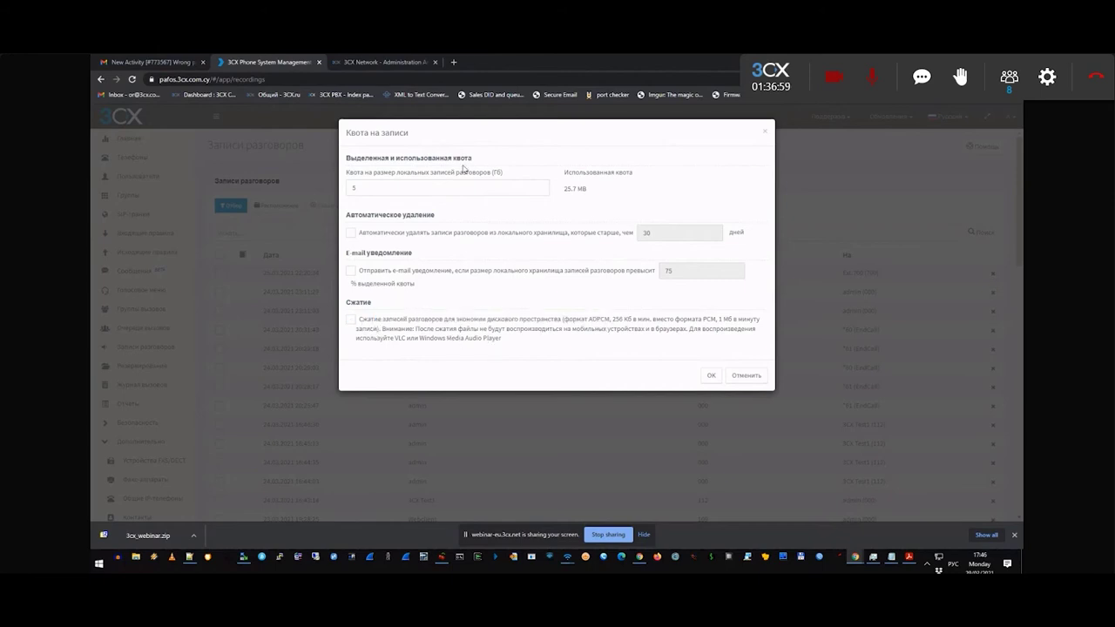
# Examine the local recordings quota and the used quota, and close the quota settings without saving
pyautogui.moveTo(465, 184); pyautogui.dragTo(343, 191)
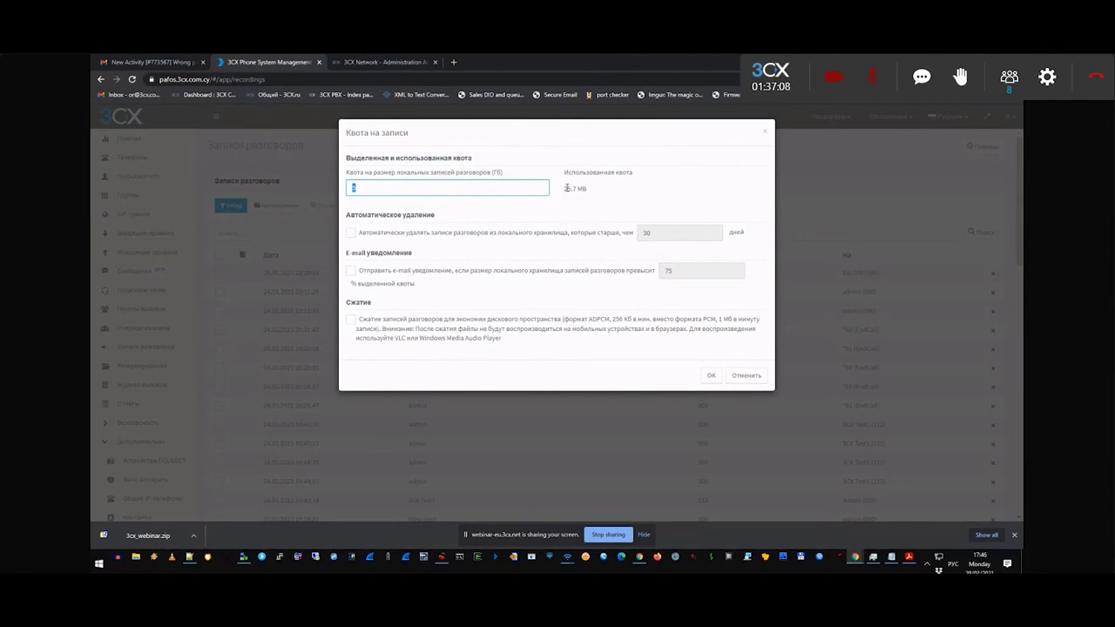
pyautogui.tripleClick(567, 188)
pyautogui.click(746, 374)
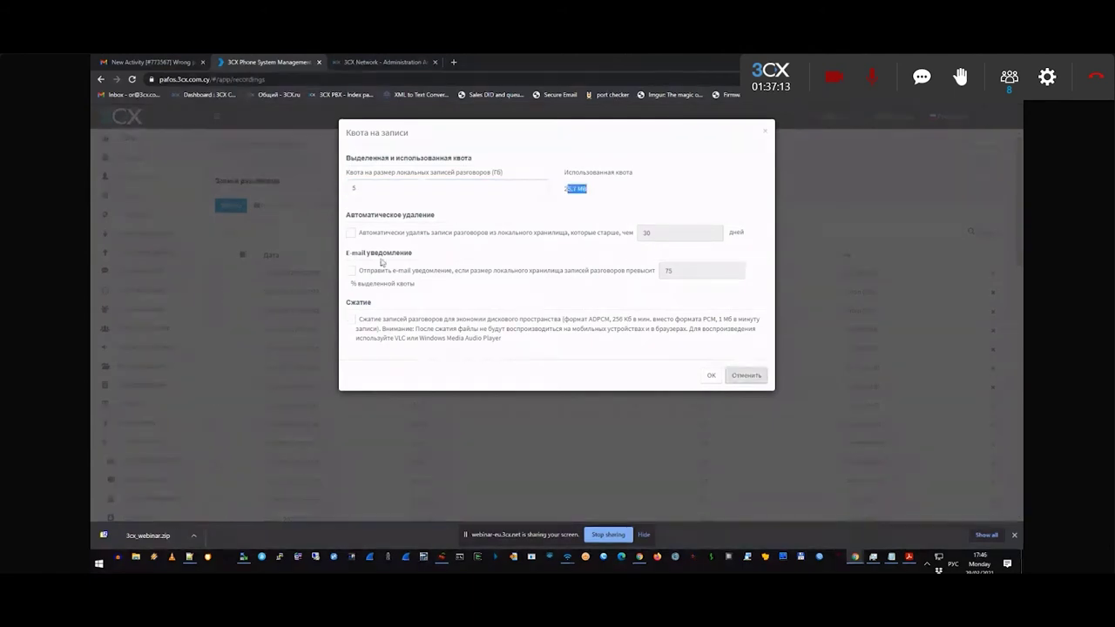
pyautogui.press('Escape')
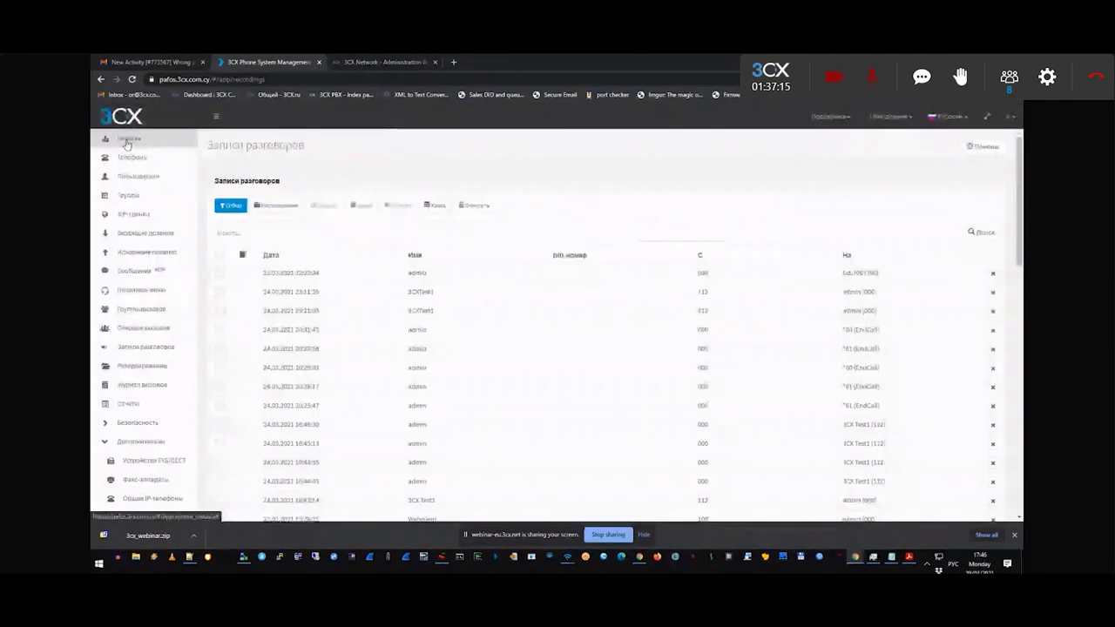
# View the call recording storage status on the dashboard in a new tab, and return to the recordings tab
pyautogui.click(127, 144)
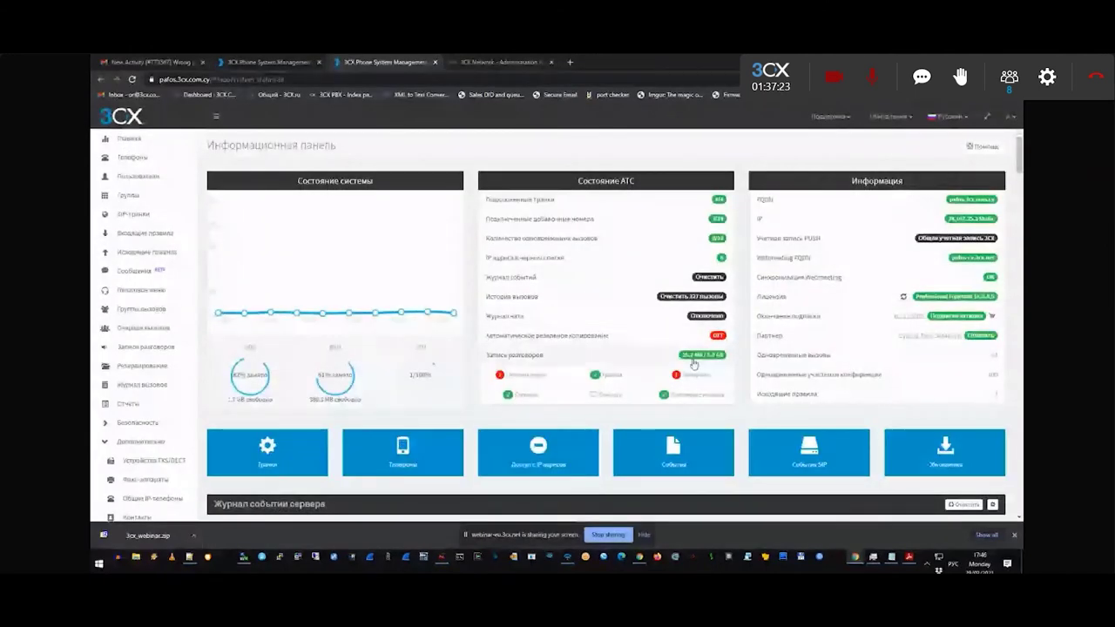
pyautogui.hotkey('ctrl', 'shift', 'Tab')
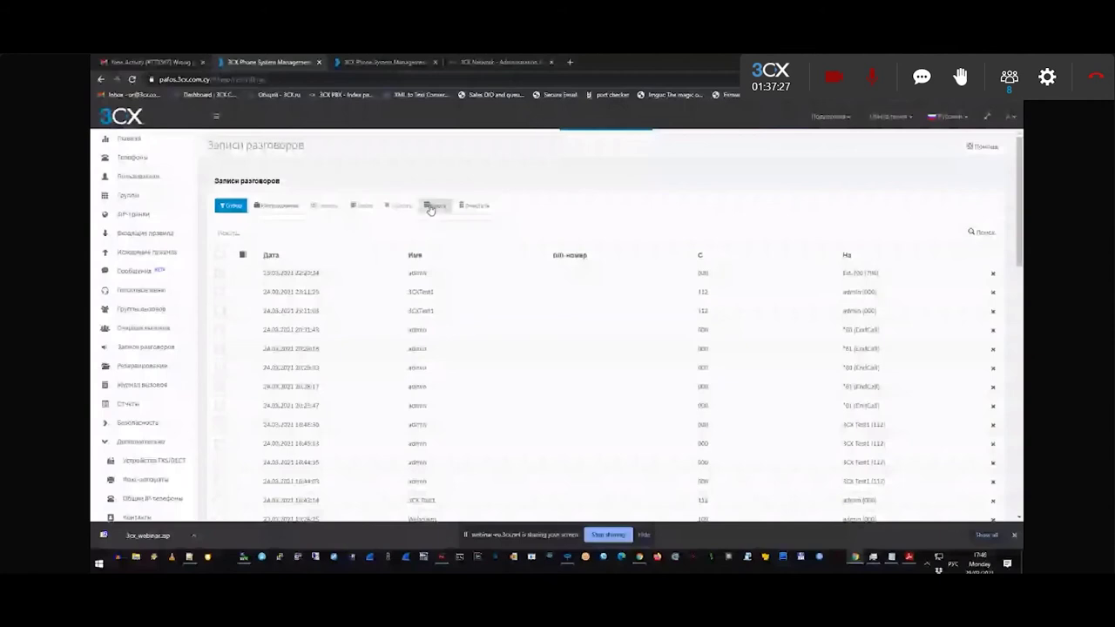
# Reopen the recordings quota settings, review the automatic deletion and e-mail notification options, and cancel the dialog
pyautogui.click(430, 207)
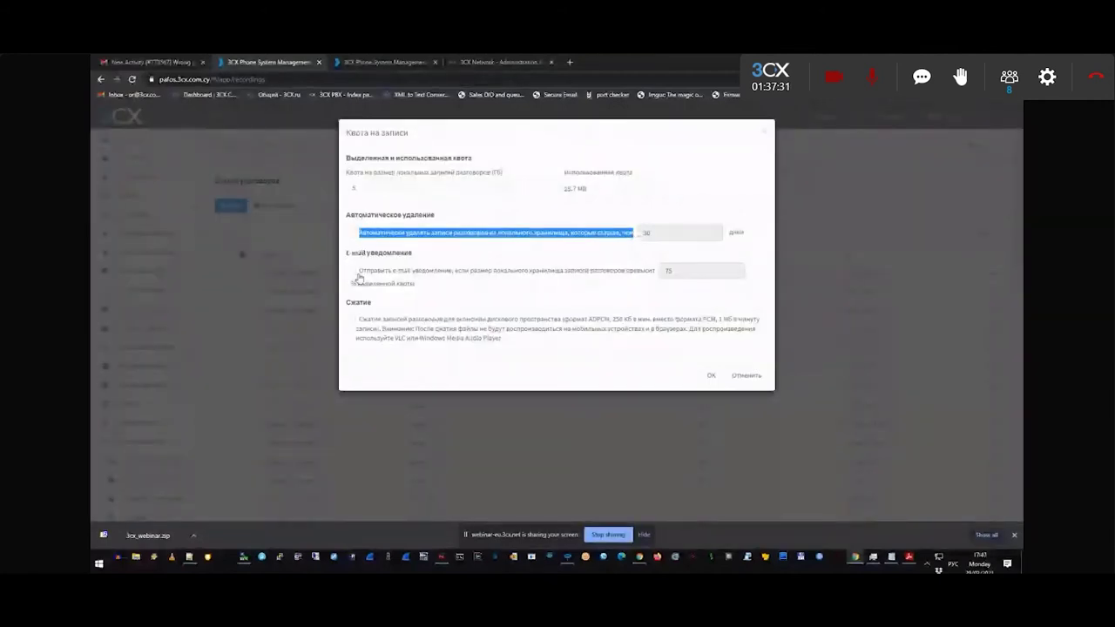
pyautogui.moveTo(359, 277); pyautogui.dragTo(568, 281)
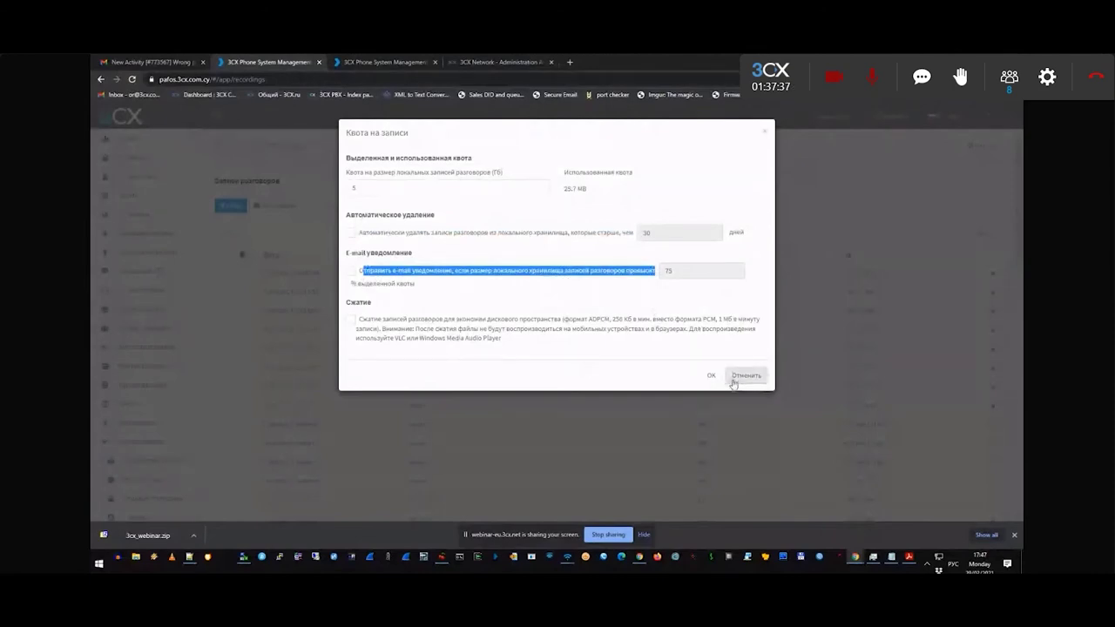
pyautogui.click(740, 378)
# Open the recordings location settings and enable archiving to external storage with the FTP server (FTP-сервер) storage type
pyautogui.click(237, 145)
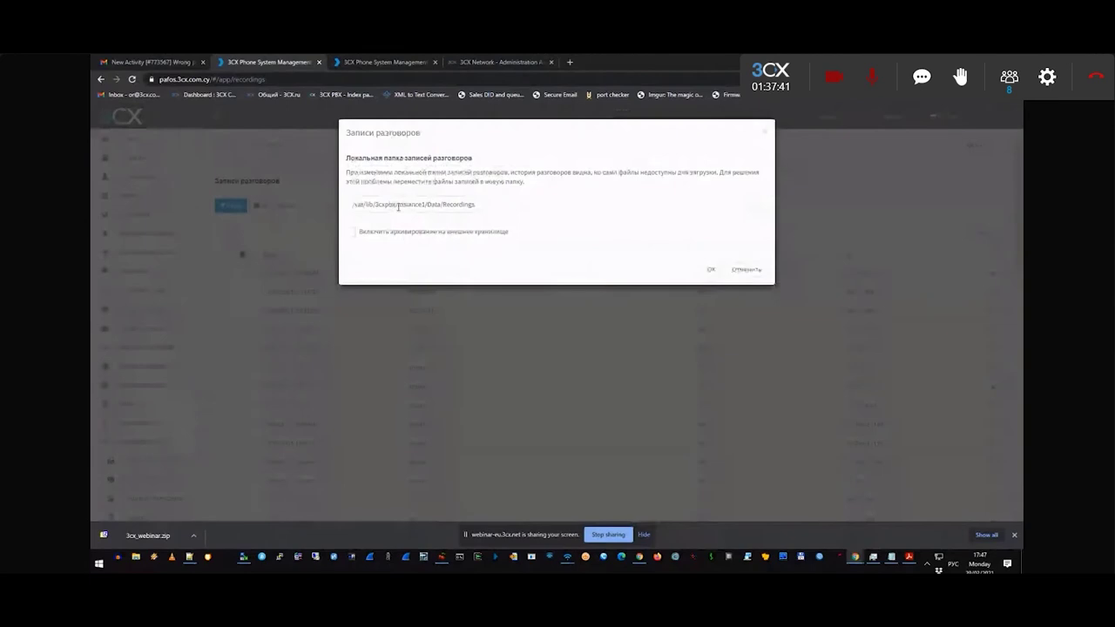
pyautogui.click(505, 205)
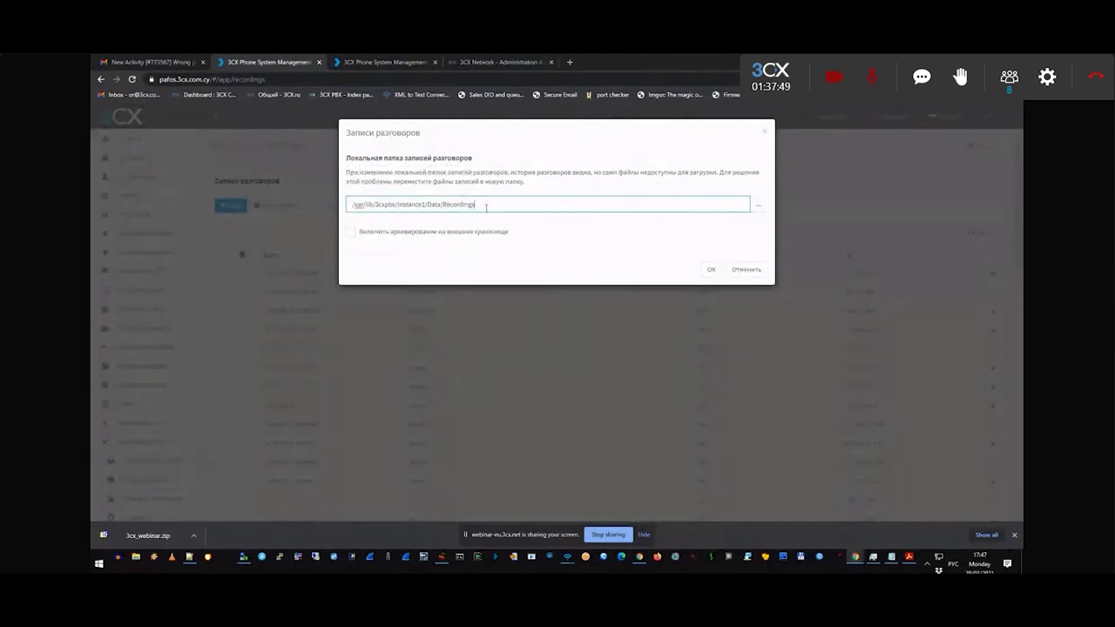
pyautogui.click(349, 232)
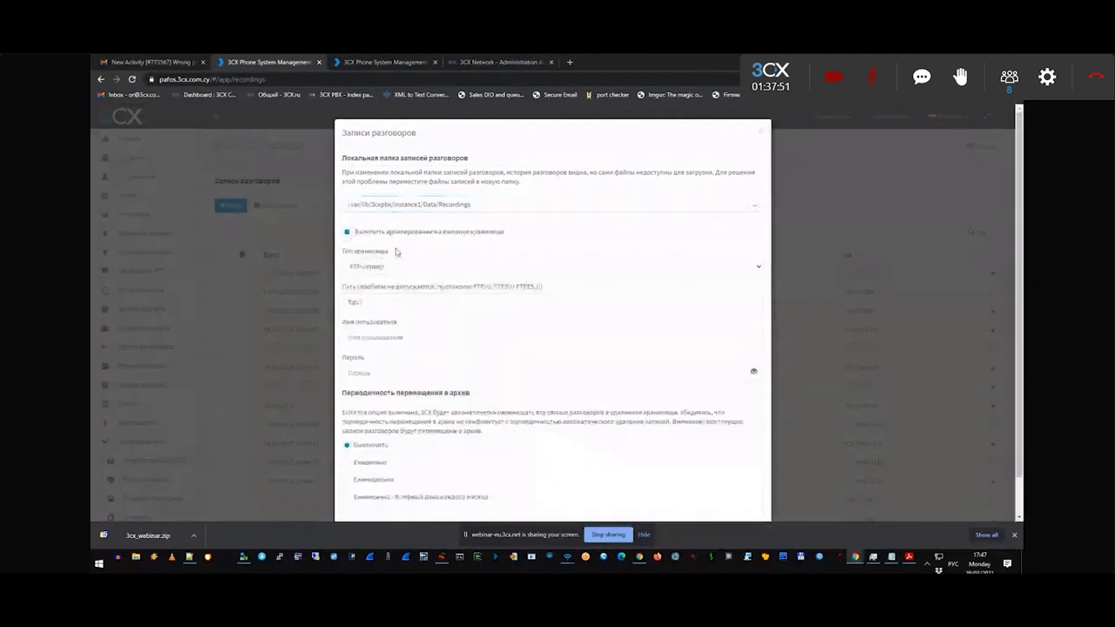
pyautogui.click(377, 267)
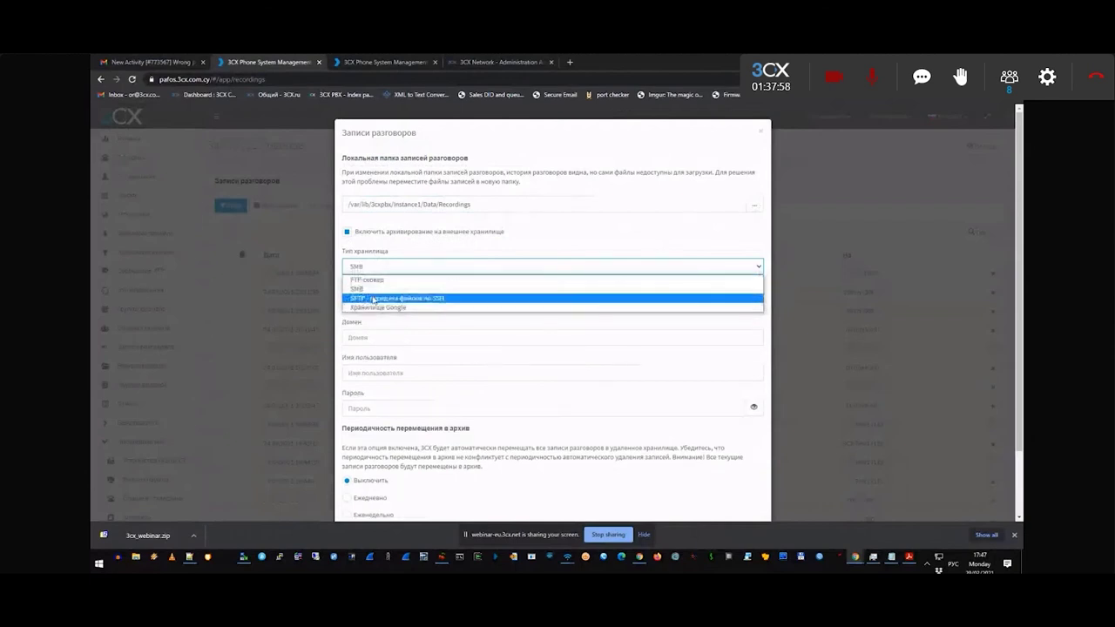
pyautogui.click(377, 280)
# Go through the FTP archive's path, user name and password fields without entering anything
pyautogui.click(369, 304)
pyautogui.click(384, 340)
pyautogui.click(383, 374)
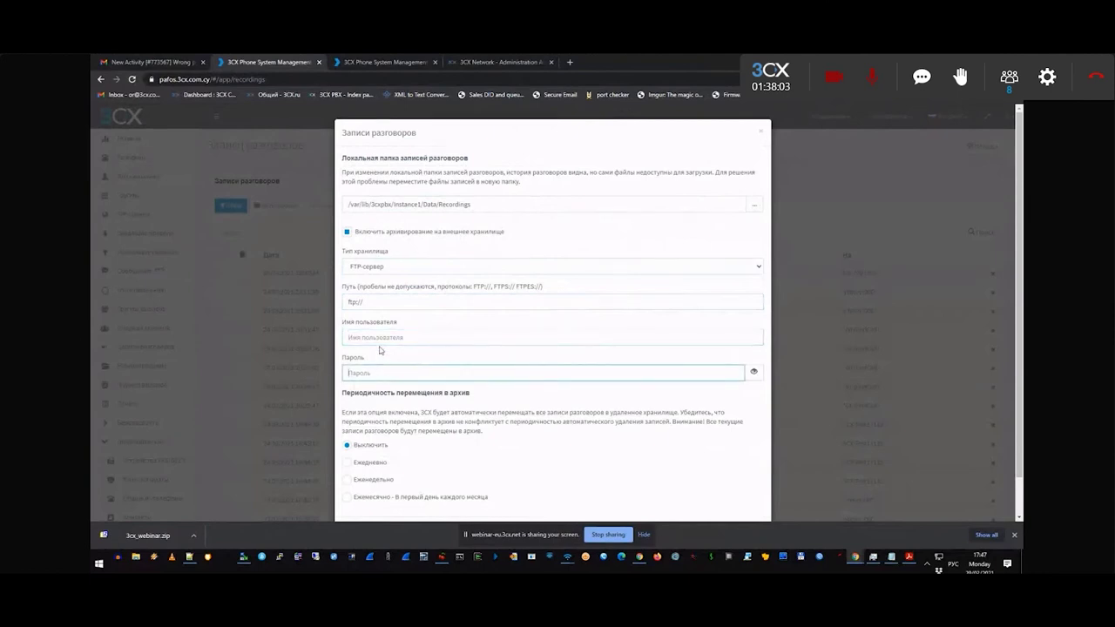
pyautogui.click(380, 338)
# Set the schedule for moving recordings to the archive to daily (Ежедневно)
pyautogui.scroll(-1, 446, 426)
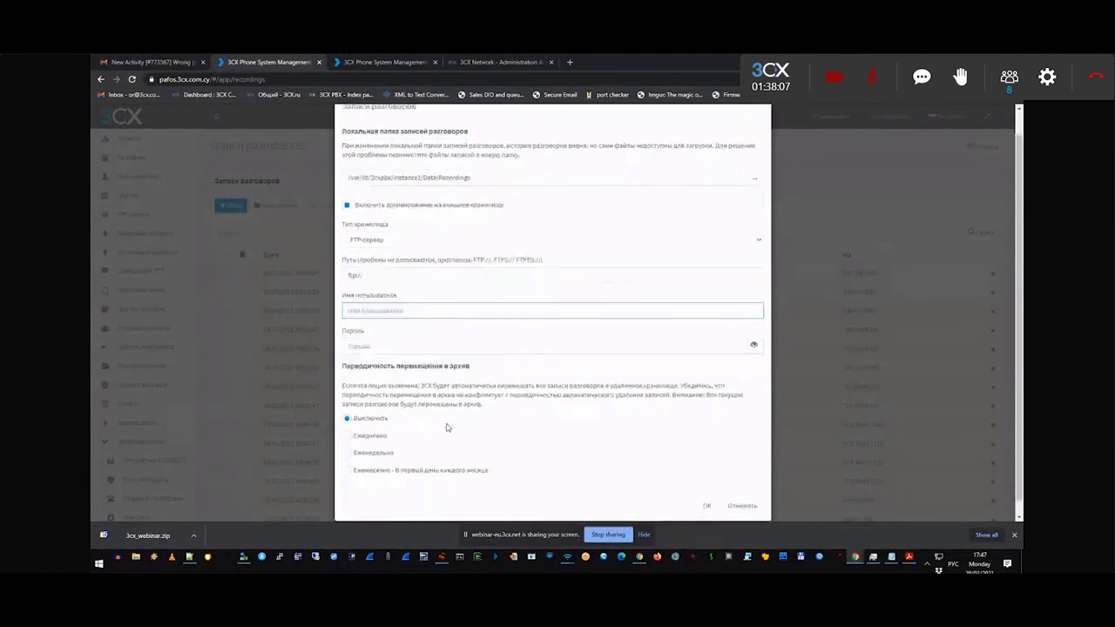
pyautogui.scroll(-1, 447, 427)
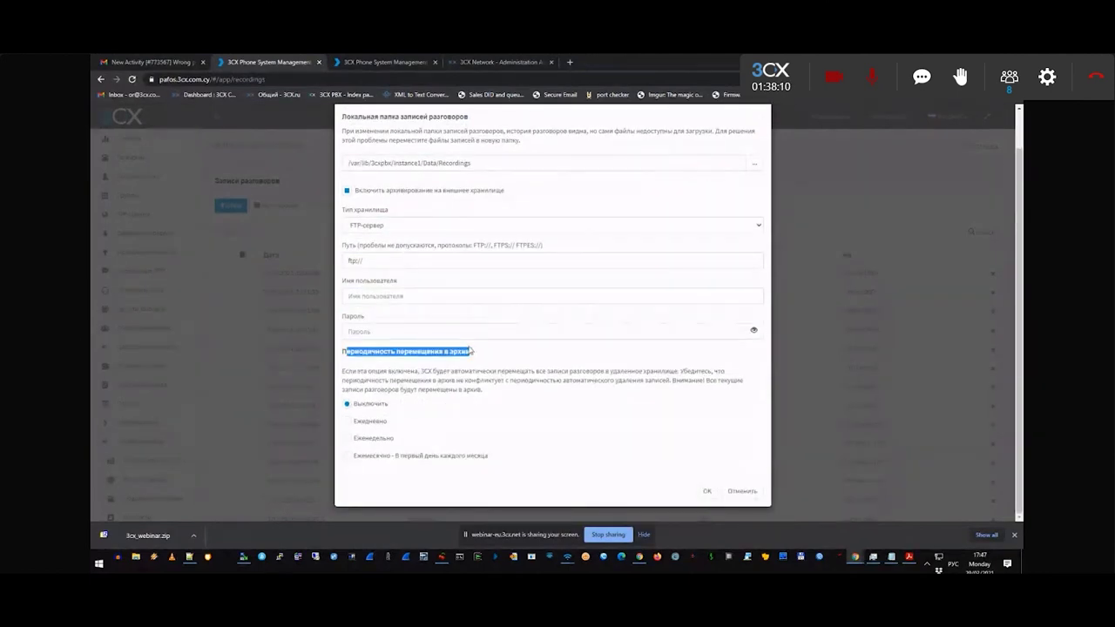
pyautogui.click(347, 421)
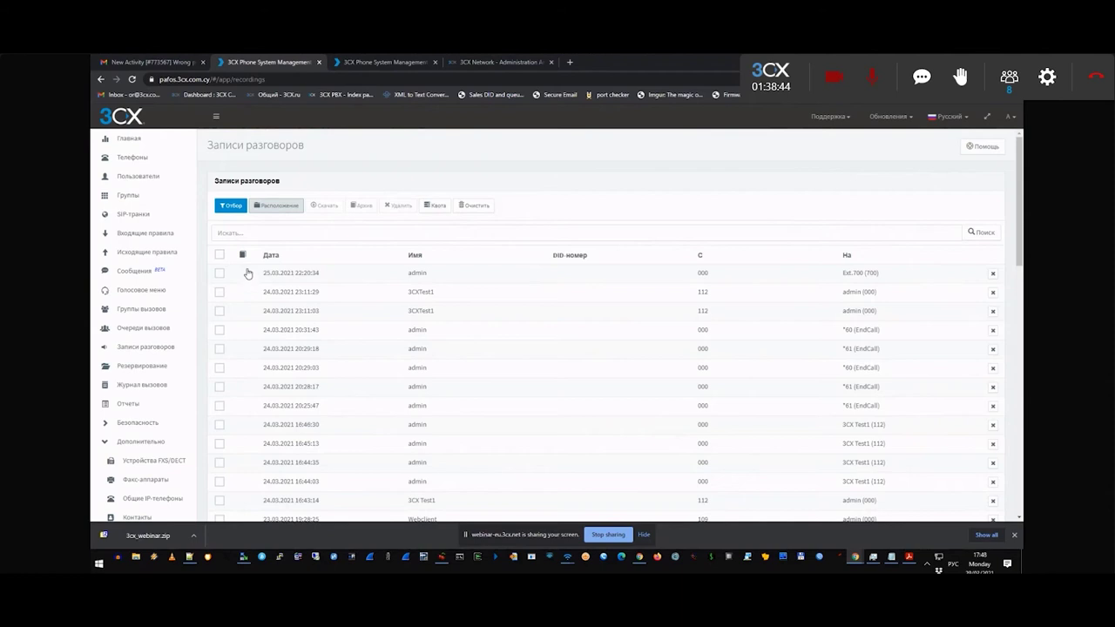
# Browse the pages of the call recordings list, including the third page with the oldest recordings
pyautogui.scroll(-10, 563, 446)
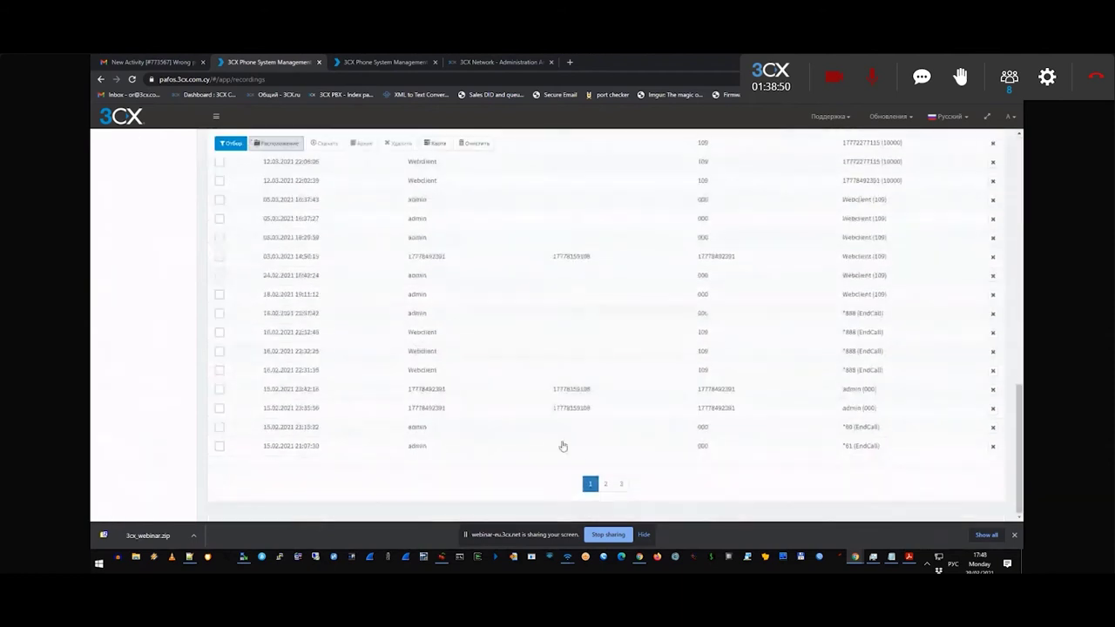
pyautogui.click(620, 485)
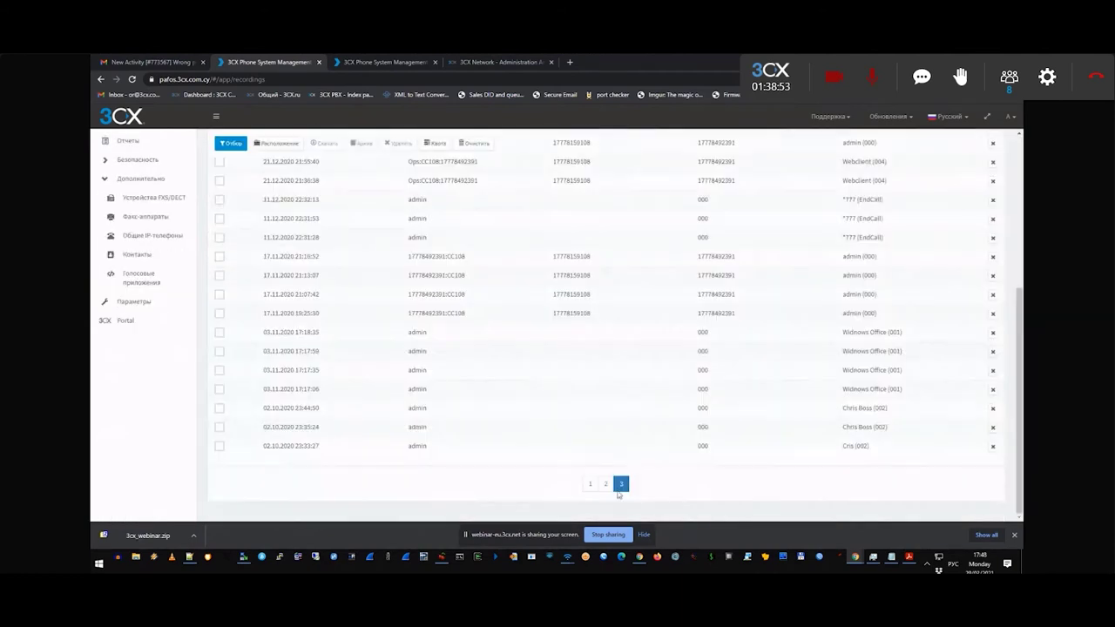
pyautogui.scroll(3, 595, 438)
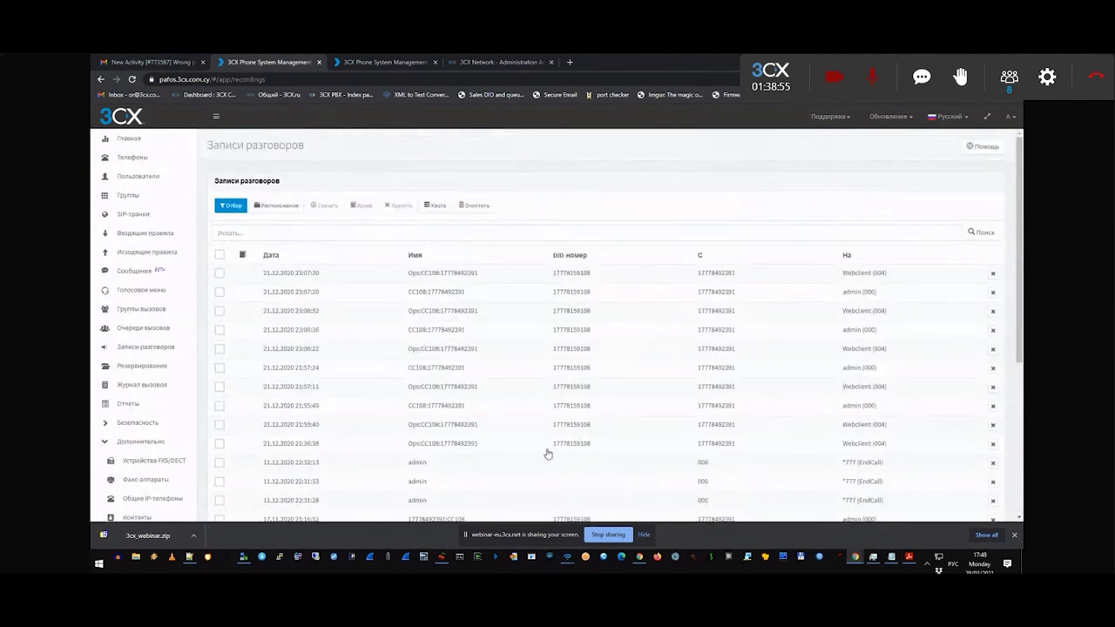
pyautogui.scroll(-5, 554, 466)
pyautogui.click(604, 493)
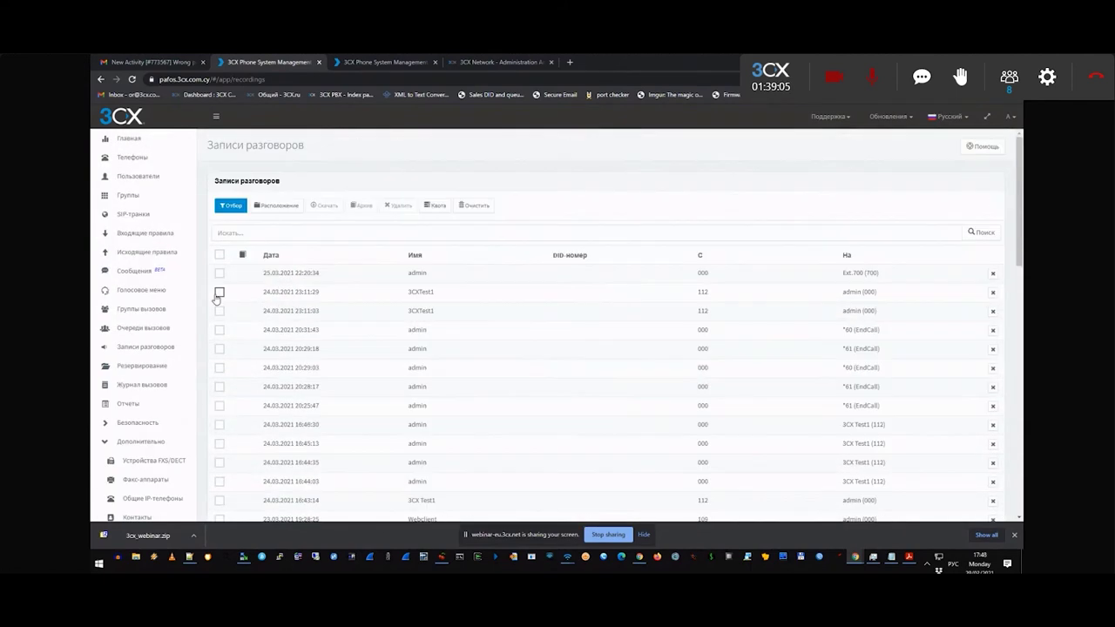
# Begin downloading the recording from 24.03.2021 23:11:29, look through the Downloads folder and cancel saving
pyautogui.click(219, 291)
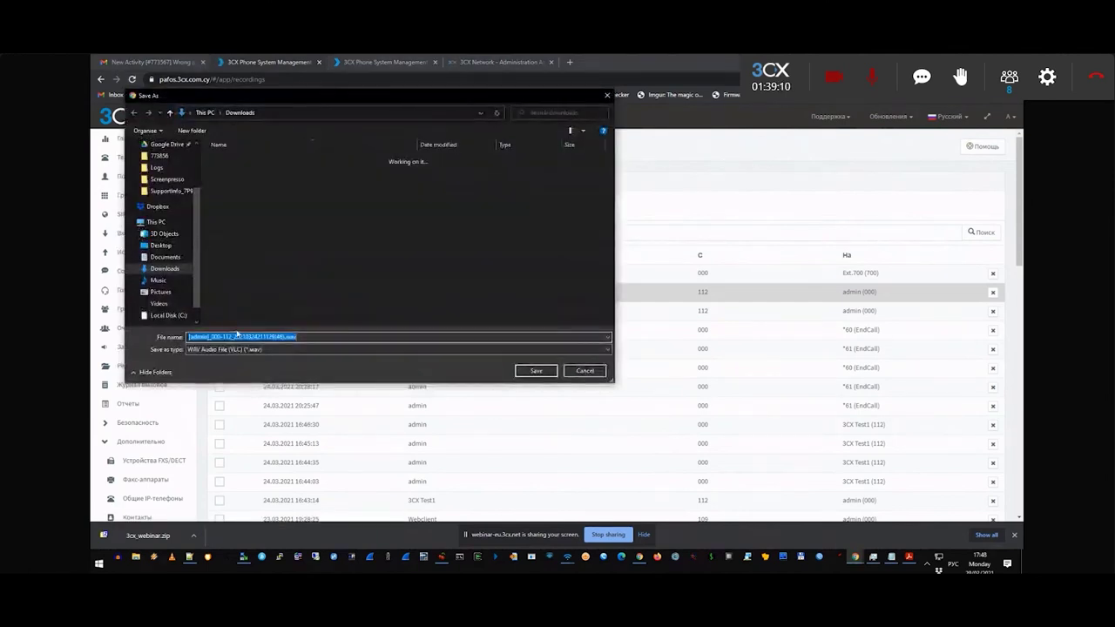
pyautogui.moveTo(321, 100); pyautogui.dragTo(521, 169)
pyautogui.scroll(-8, 503, 386)
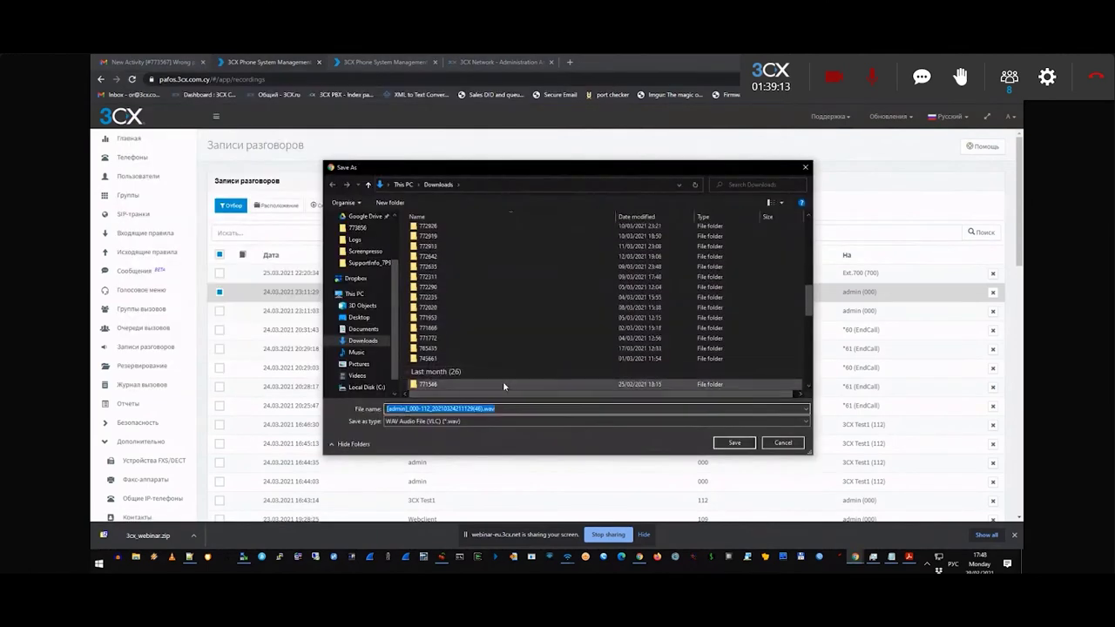
pyautogui.scroll(-10, 503, 383)
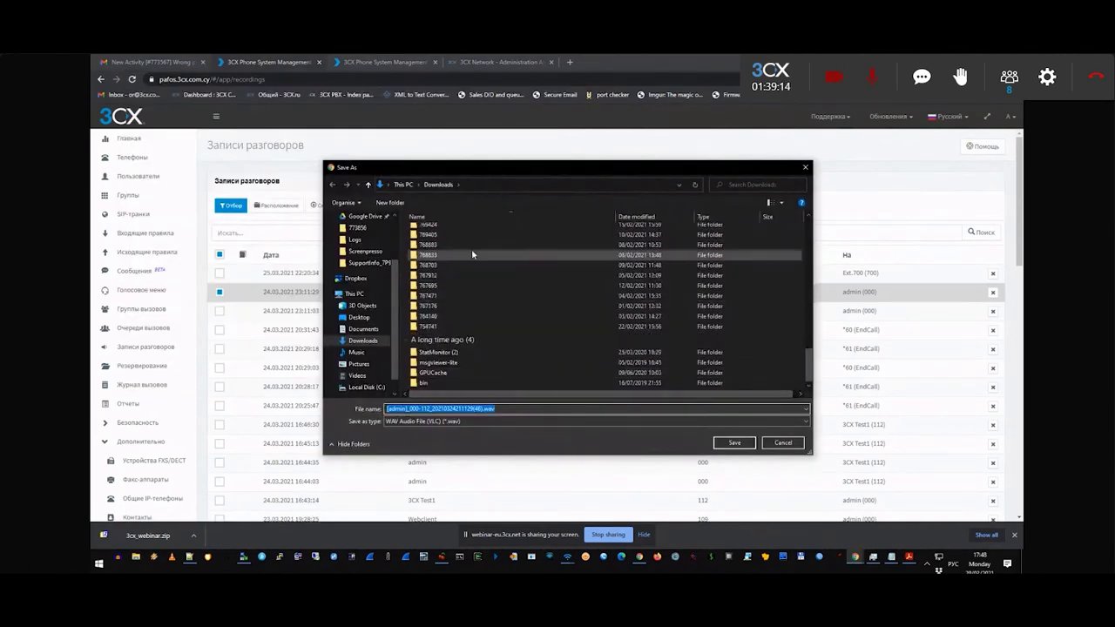
pyautogui.scroll(10, 585, 377)
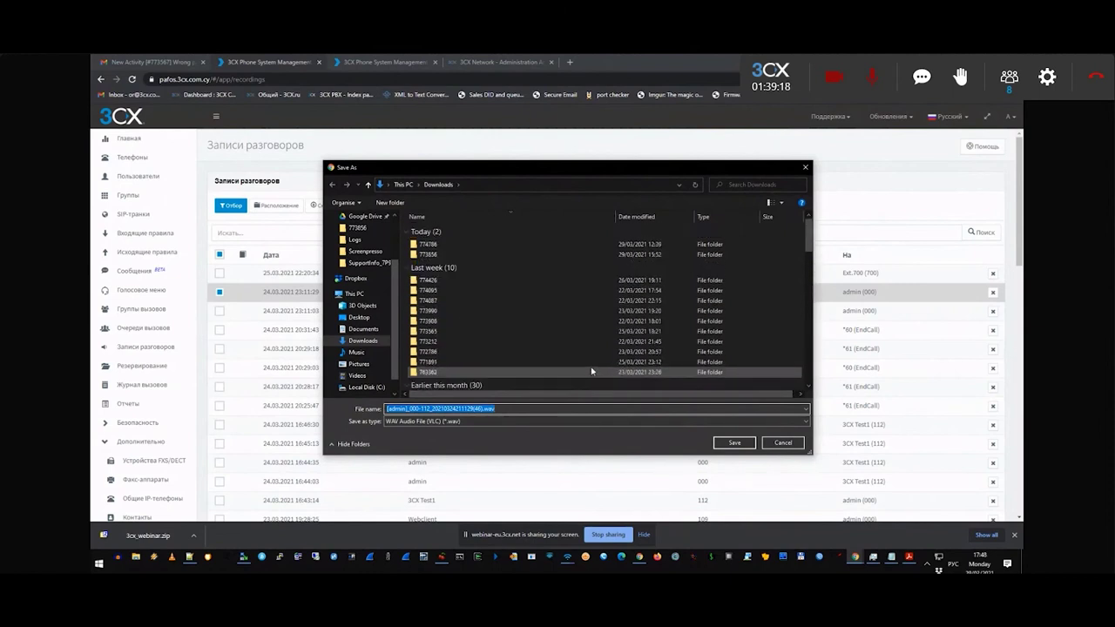
pyautogui.press('Escape')
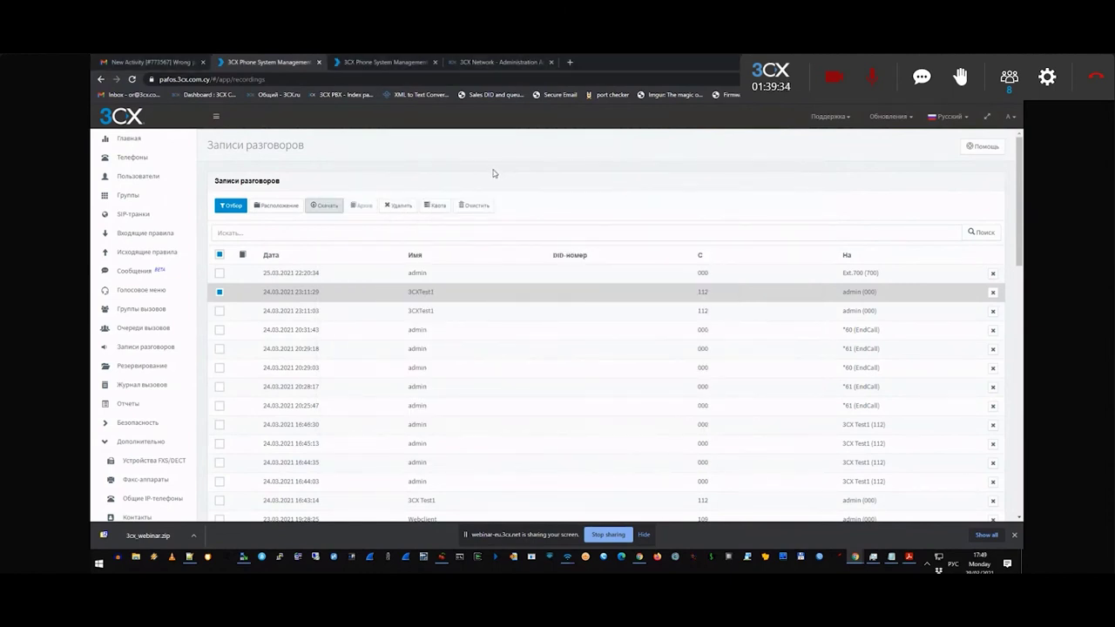
# Open the 3CX web client at pafos.3cx.com.cy/webclient in a new browser tab
pyautogui.click(393, 61)
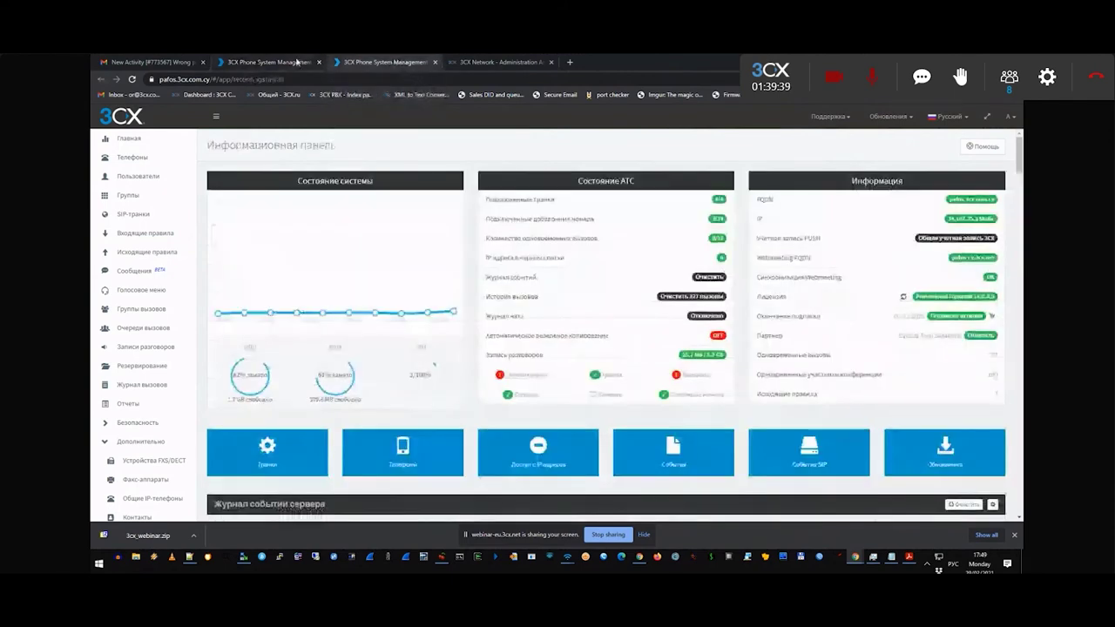
pyautogui.click(298, 61)
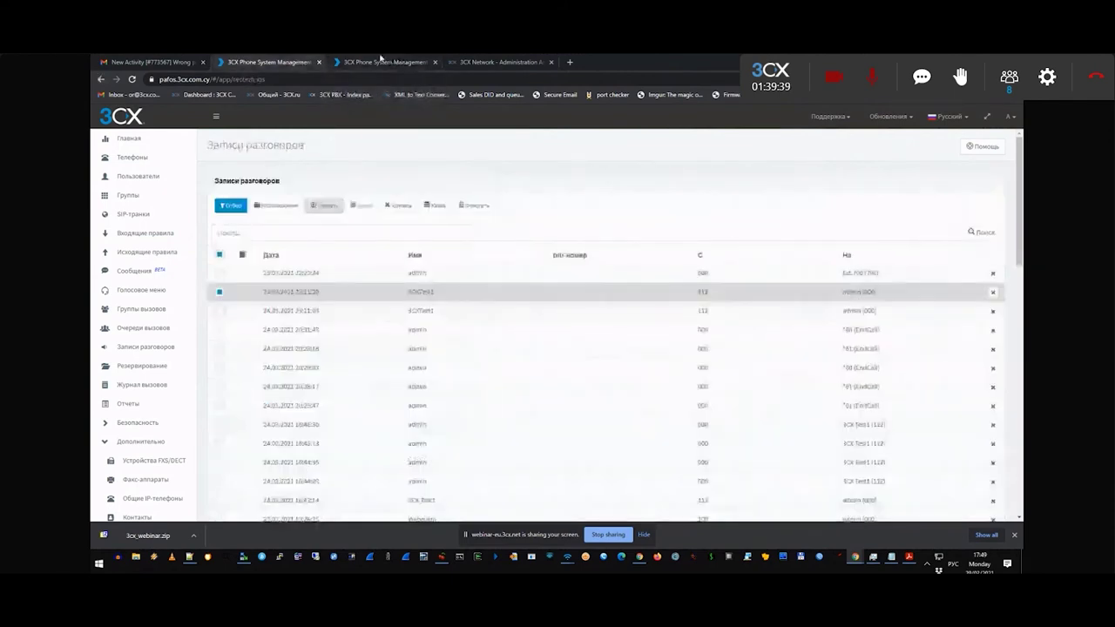
pyautogui.click(572, 62)
pyautogui.write('эф')
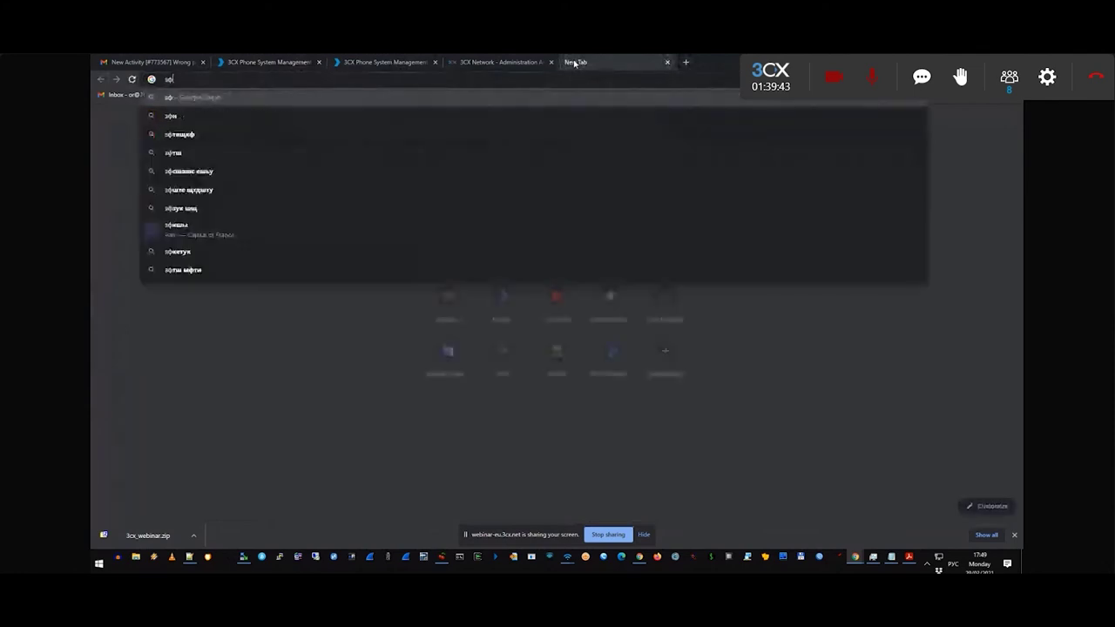
pyautogui.press('BackSpace')
pyautogui.press('BackSpace')
pyautogui.hotkey('alt', 'shift')
pyautogui.write('pa')
pyautogui.press('Return')
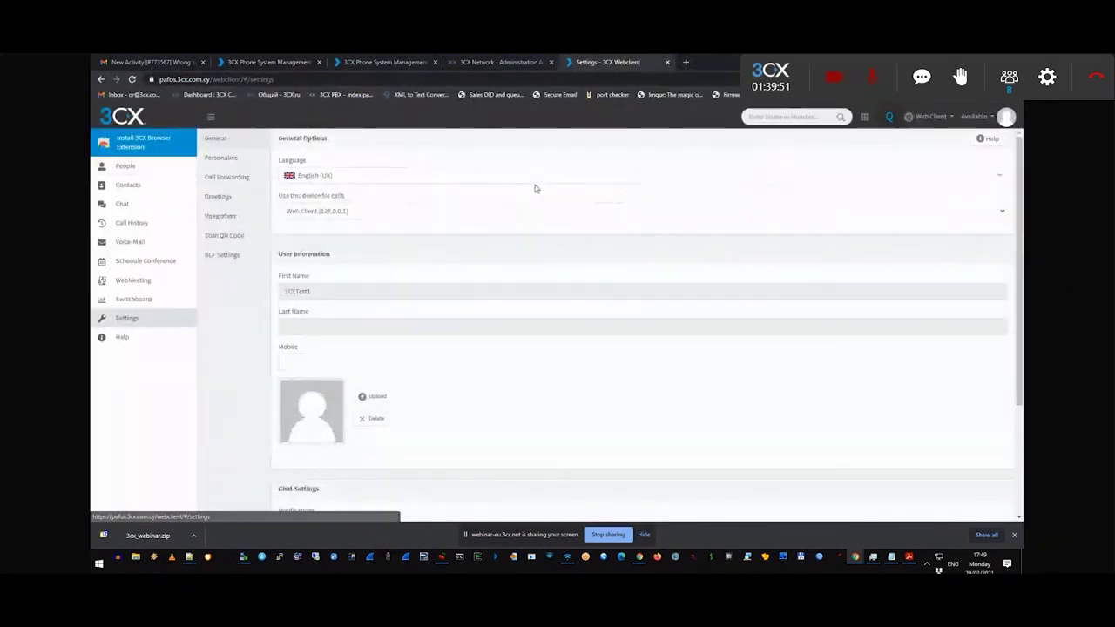
# Set the web client's interface language to Russian (Русский) and show the user's profile menu
pyautogui.click(532, 178)
pyautogui.scroll(-5, 318, 254)
pyautogui.scroll(5, 318, 252)
pyautogui.scroll(-3, 312, 237)
pyautogui.click(310, 250)
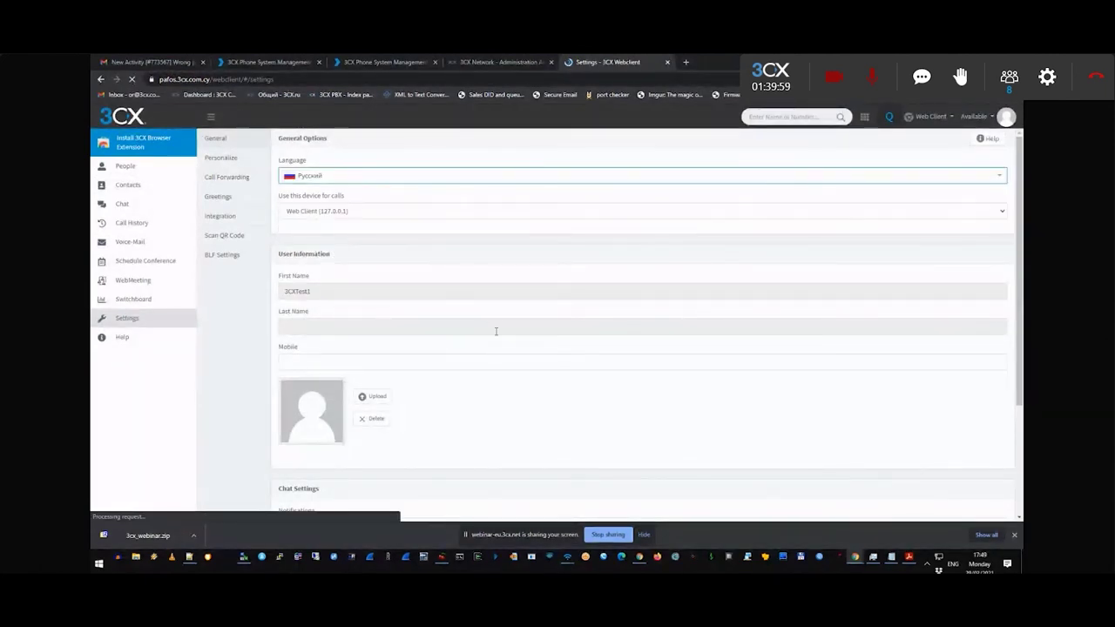
pyautogui.click(1006, 117)
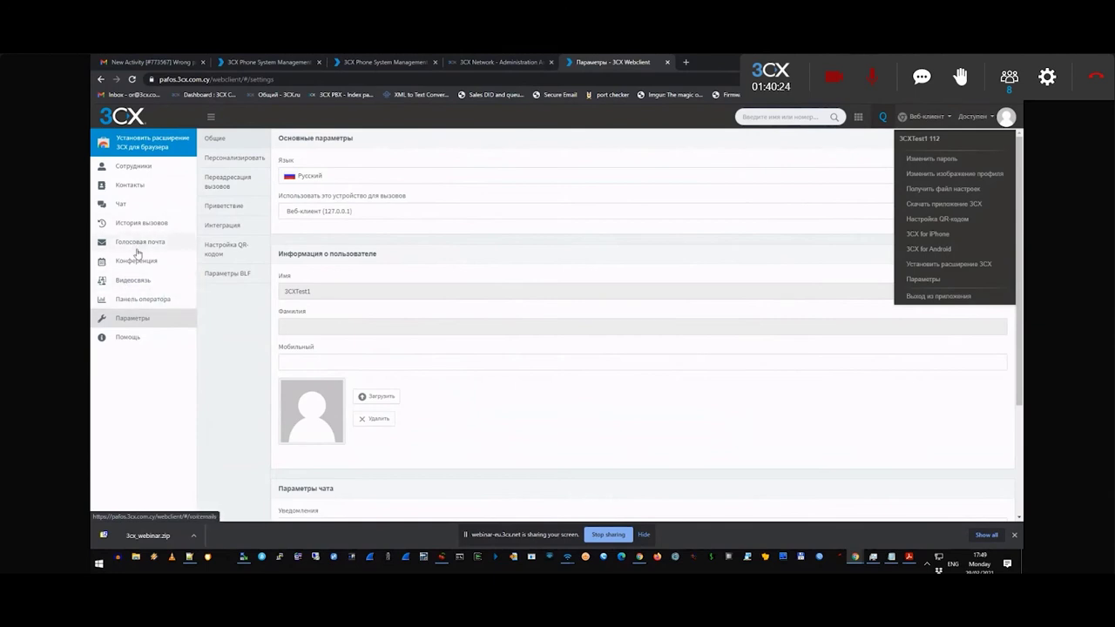
# Search the users in the management console for extension 112 and open its settings
pyautogui.click(352, 63)
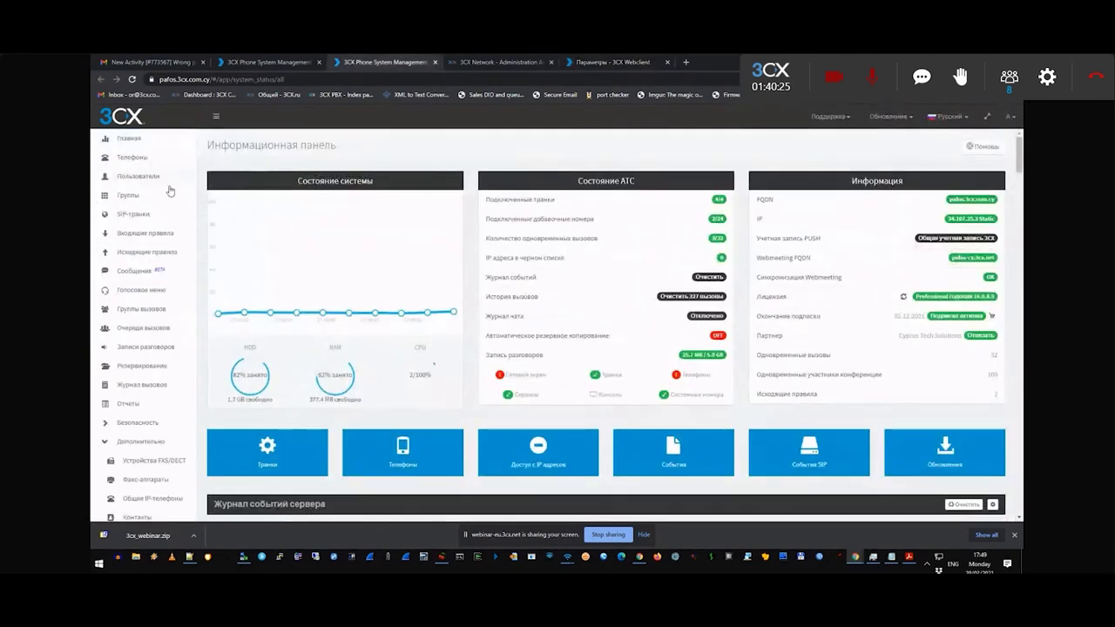
pyautogui.click(137, 176)
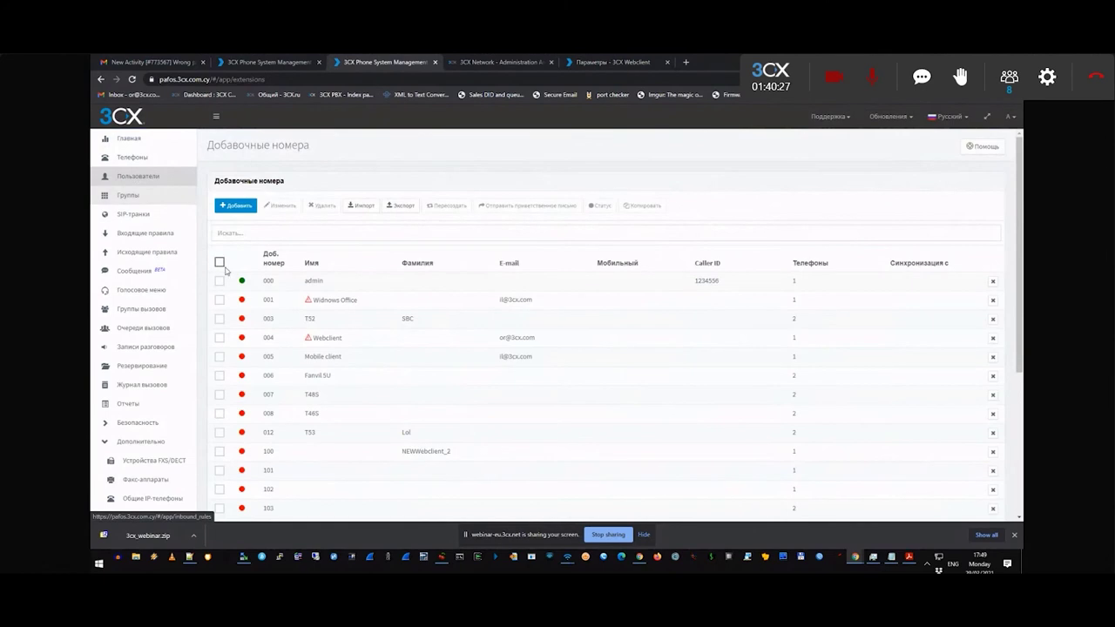
pyautogui.click(258, 232)
pyautogui.write('112')
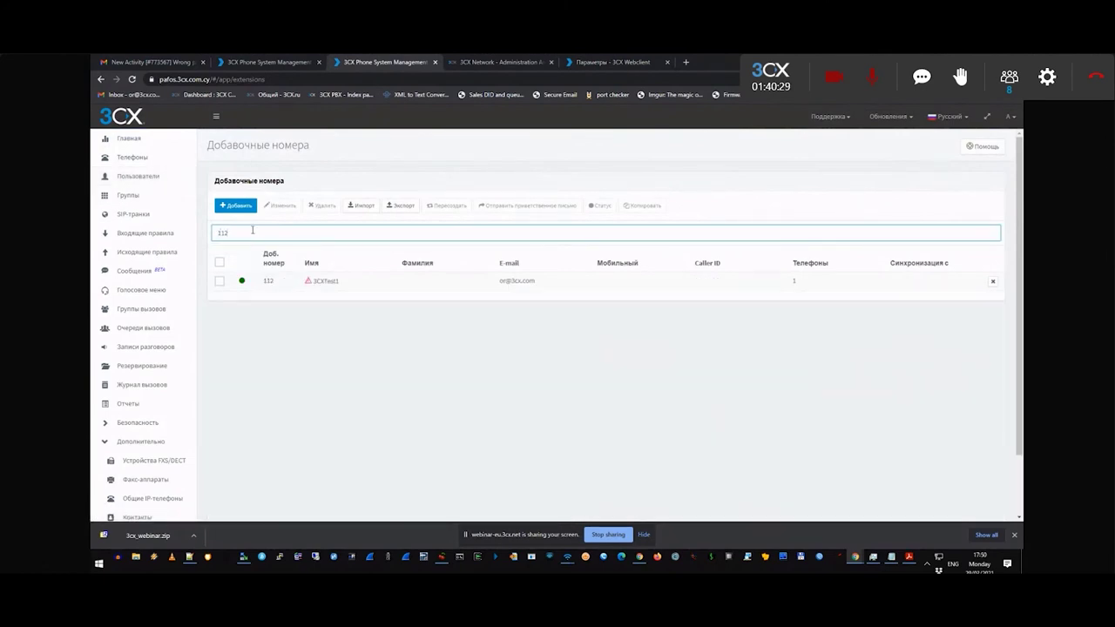
pyautogui.doubleClick(314, 282)
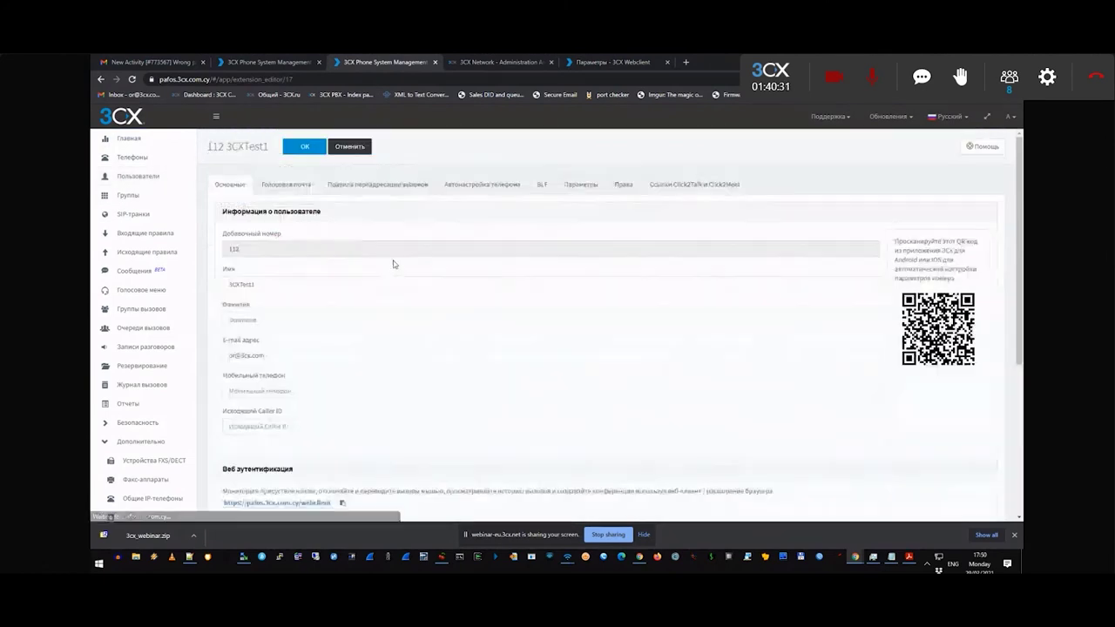
# Review extension 112's rights (Права), including its group membership and the option to see the group's call recordings
pyautogui.click(622, 185)
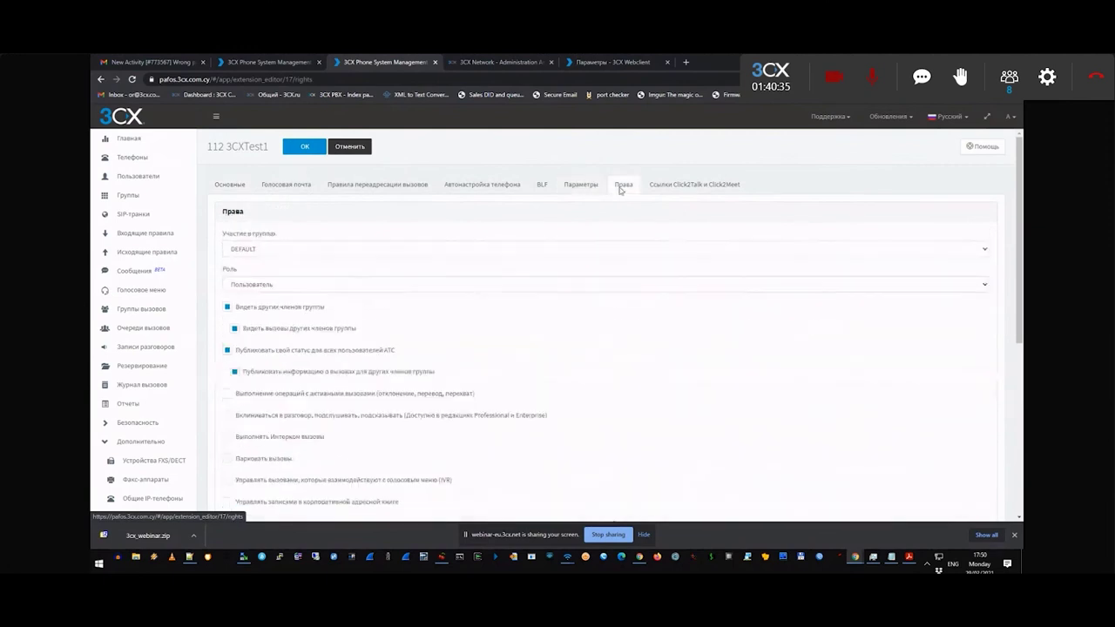
pyautogui.click(280, 250)
pyautogui.click(280, 251)
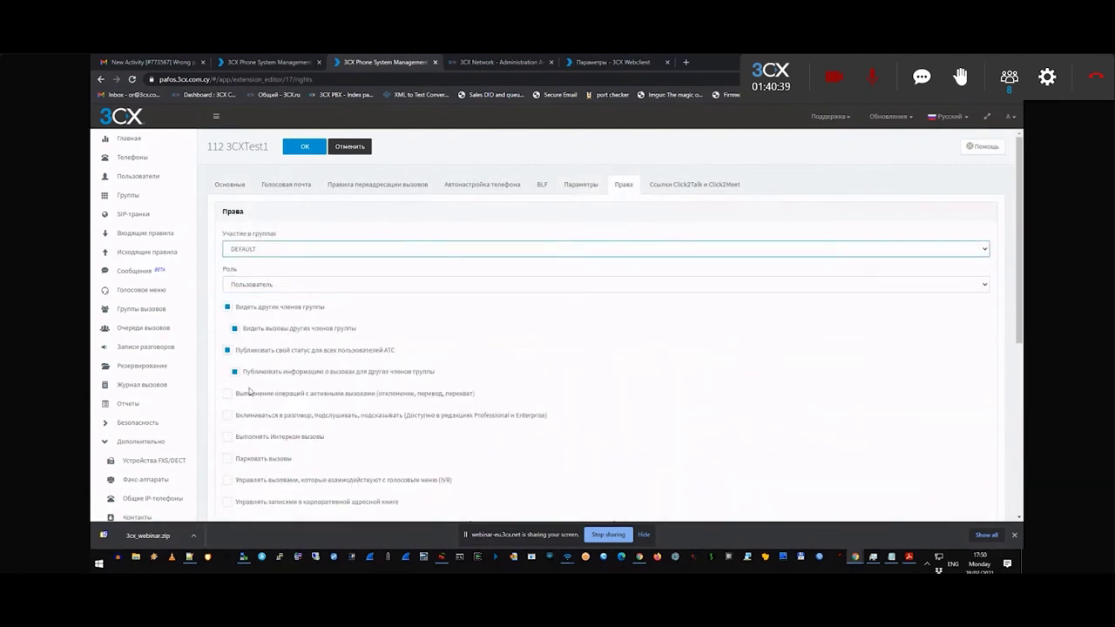
pyautogui.scroll(-3, 229, 424)
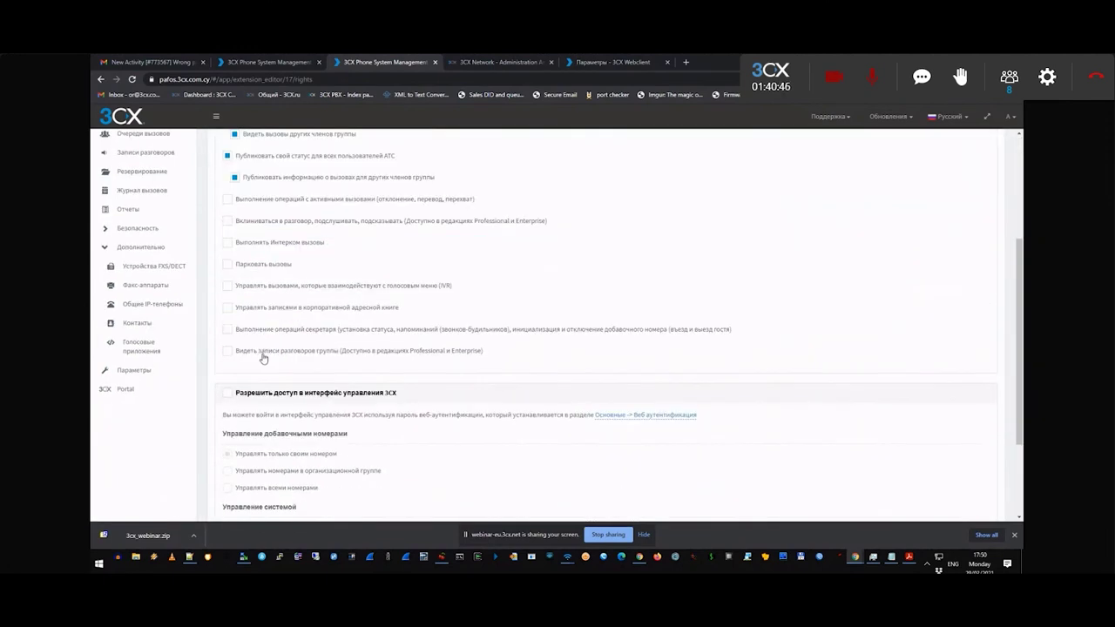
pyautogui.scroll(3, 267, 356)
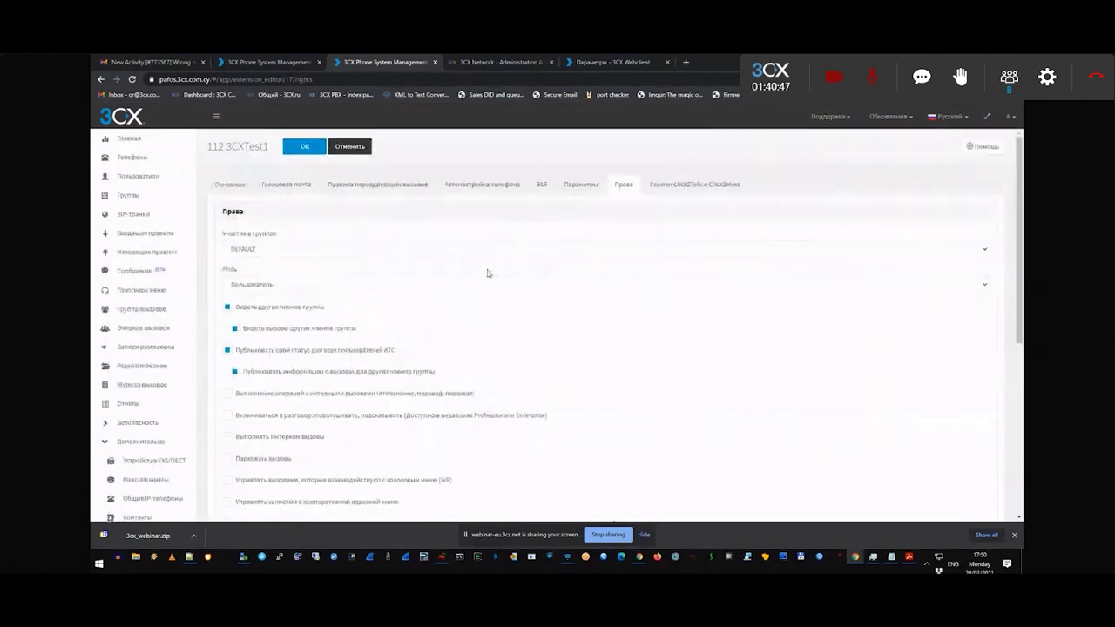
# Allow extension 112 to see call recordings and delete them in its phone provisioning settings, and save
pyautogui.click(481, 188)
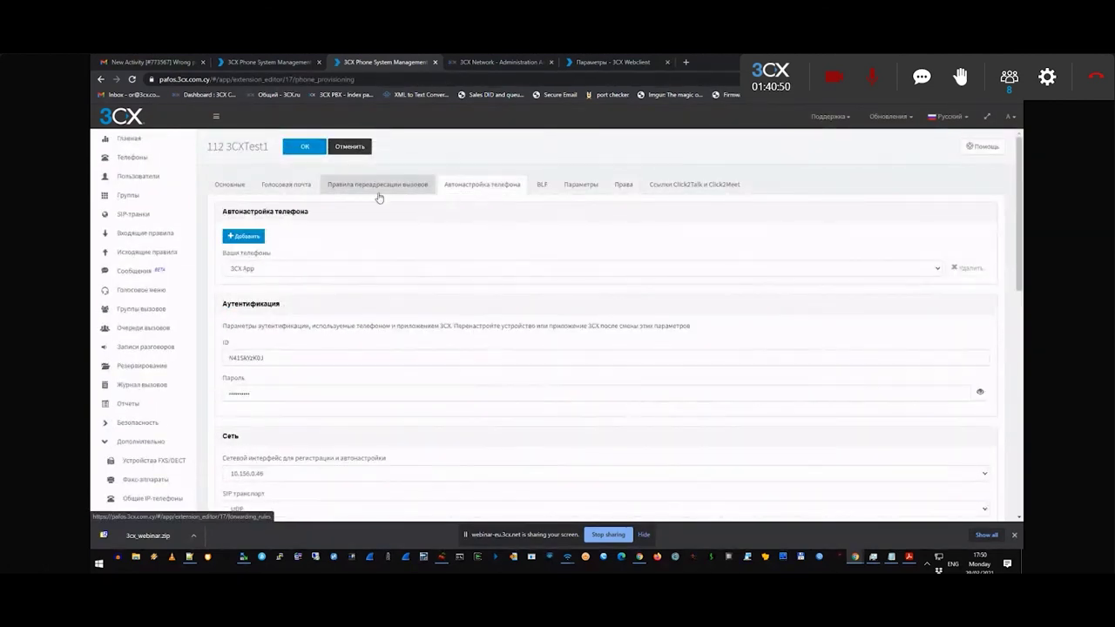
pyautogui.scroll(-5, 251, 275)
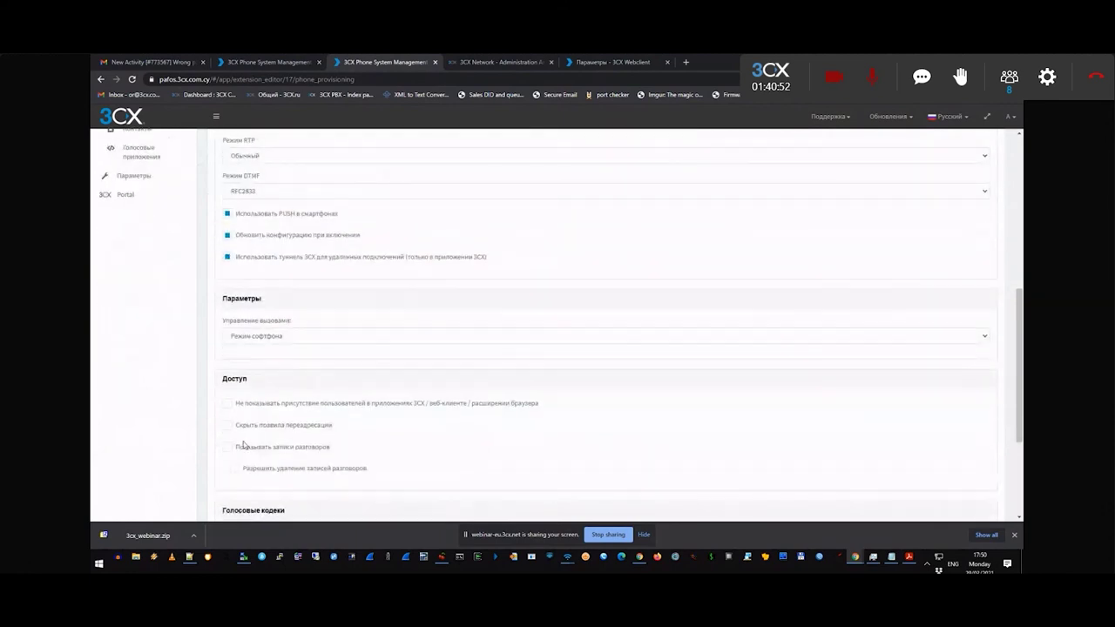
pyautogui.click(227, 448)
pyautogui.click(234, 471)
pyautogui.scroll(10, 364, 464)
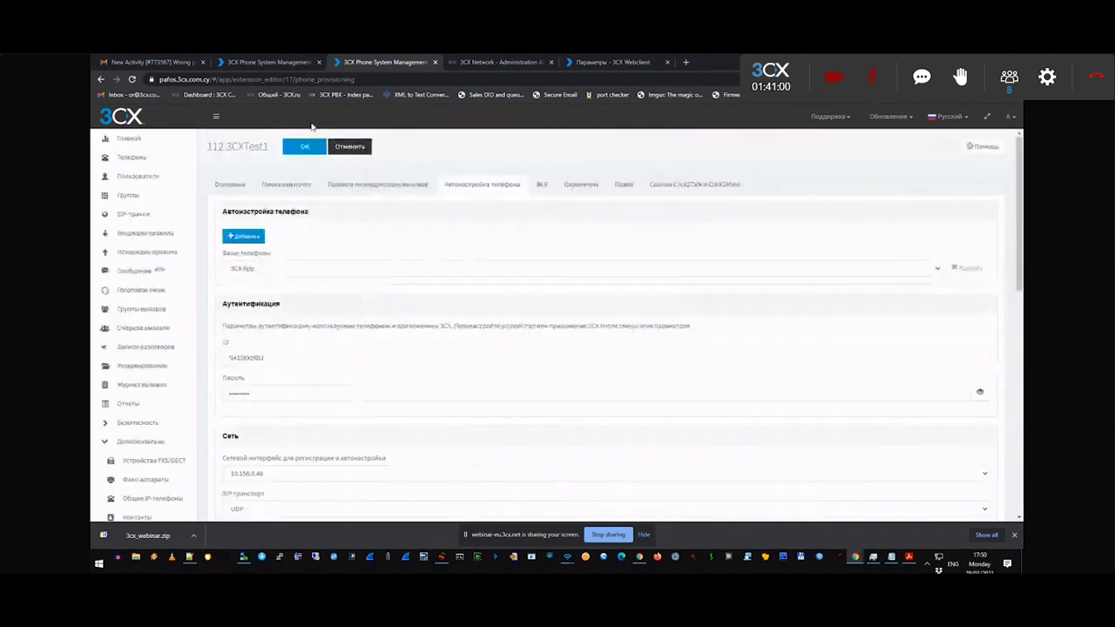
pyautogui.click(303, 150)
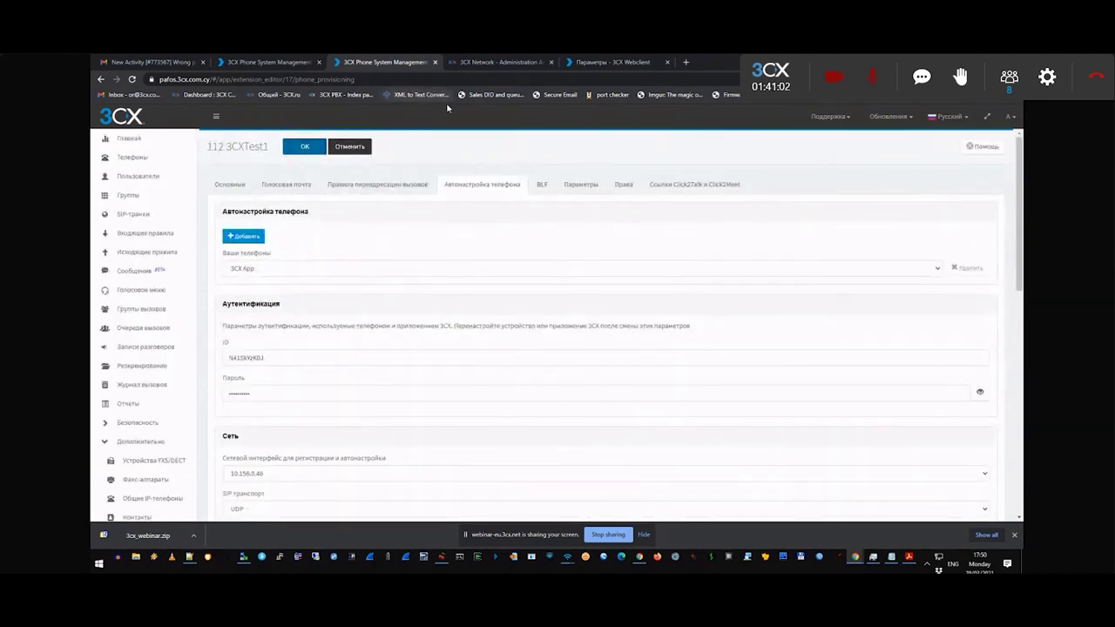
# Open the call recordings in the web client, start playback of the newest recording and decline the resulting call
pyautogui.click(599, 63)
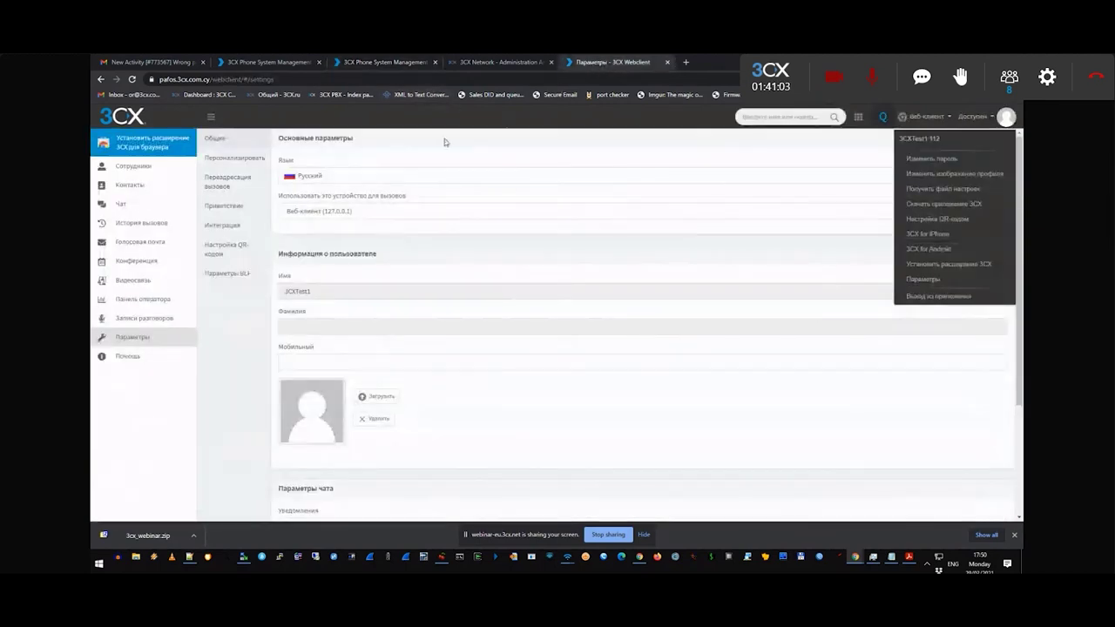
pyautogui.click(155, 319)
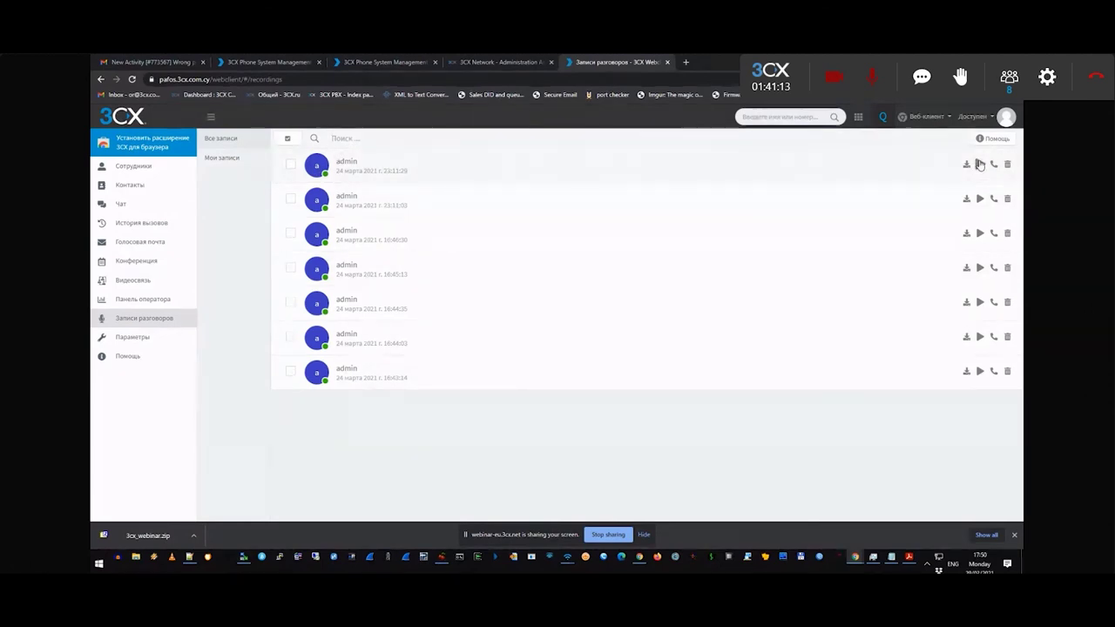
pyautogui.click(974, 168)
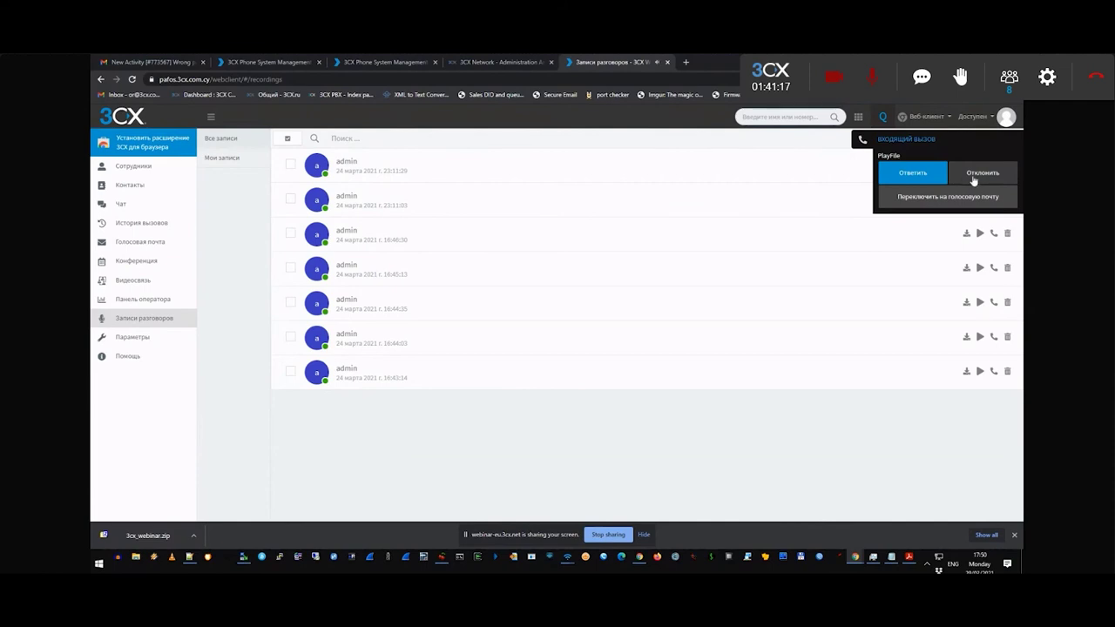
pyautogui.click(973, 181)
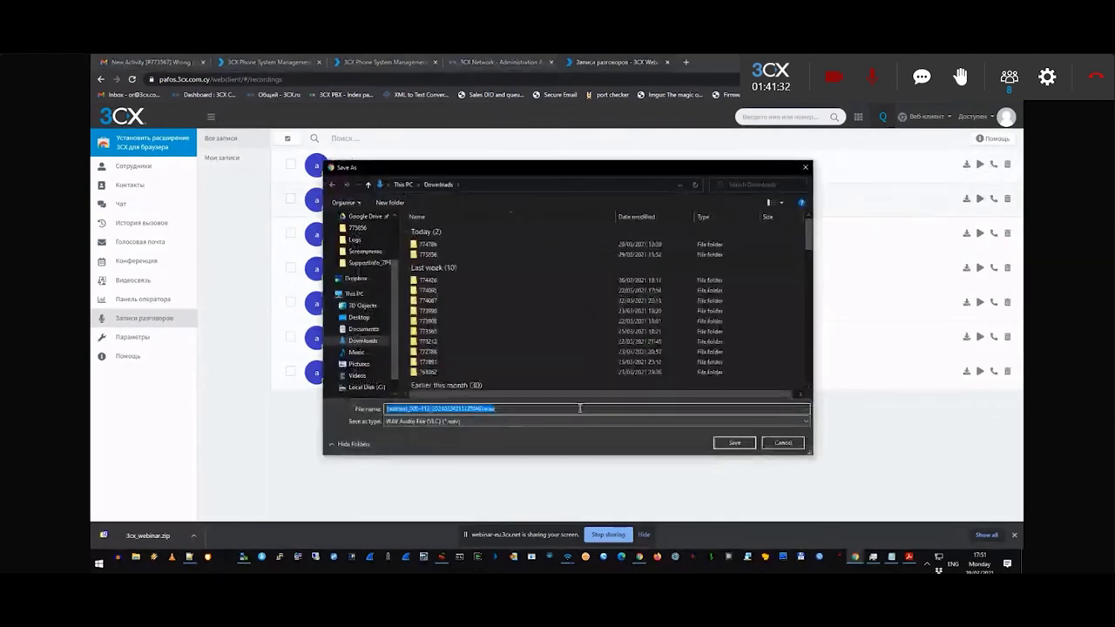
# Examine the parts of the downloaded recording's file name, up to the number in parentheses, and cancel saving
pyautogui.click(422, 409)
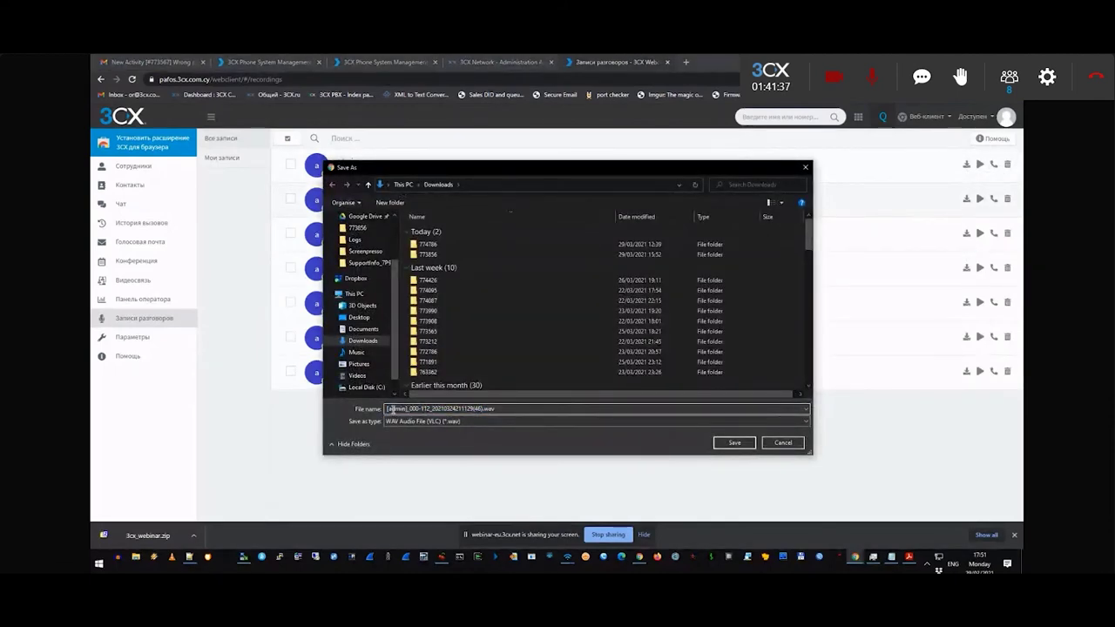
pyautogui.moveTo(409, 408); pyautogui.dragTo(431, 409)
pyautogui.moveTo(433, 408); pyautogui.dragTo(447, 403)
pyautogui.moveTo(448, 408); pyautogui.dragTo(456, 408)
pyautogui.click(459, 409)
pyautogui.click(476, 410)
pyautogui.doubleClick(478, 409)
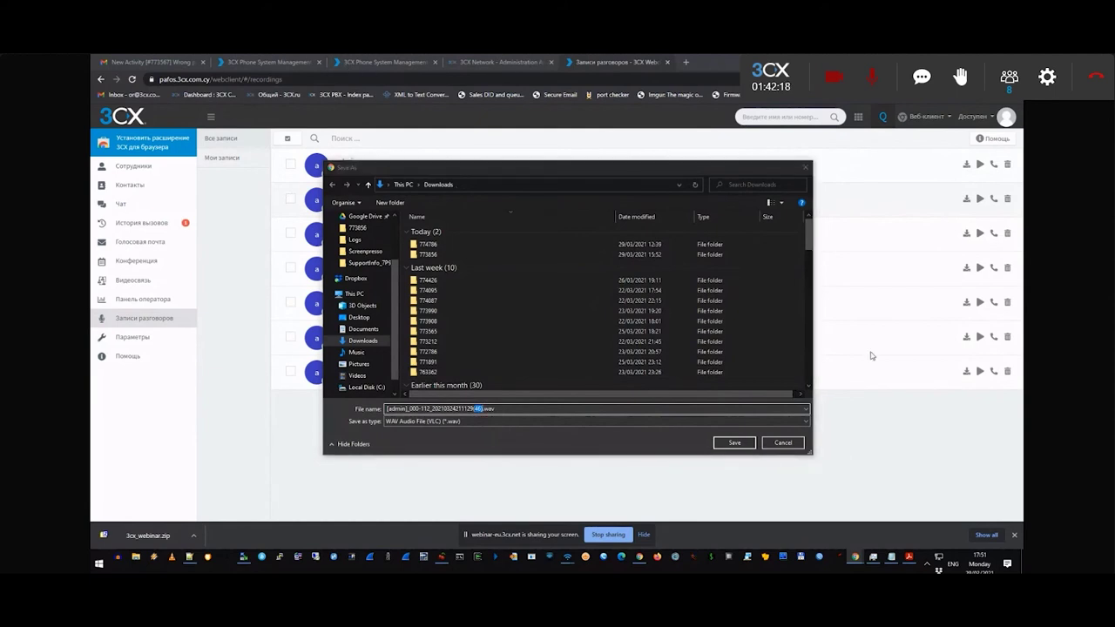
pyautogui.click(781, 443)
# Return to the management console and open its dashboard (Главная)
pyautogui.click(372, 62)
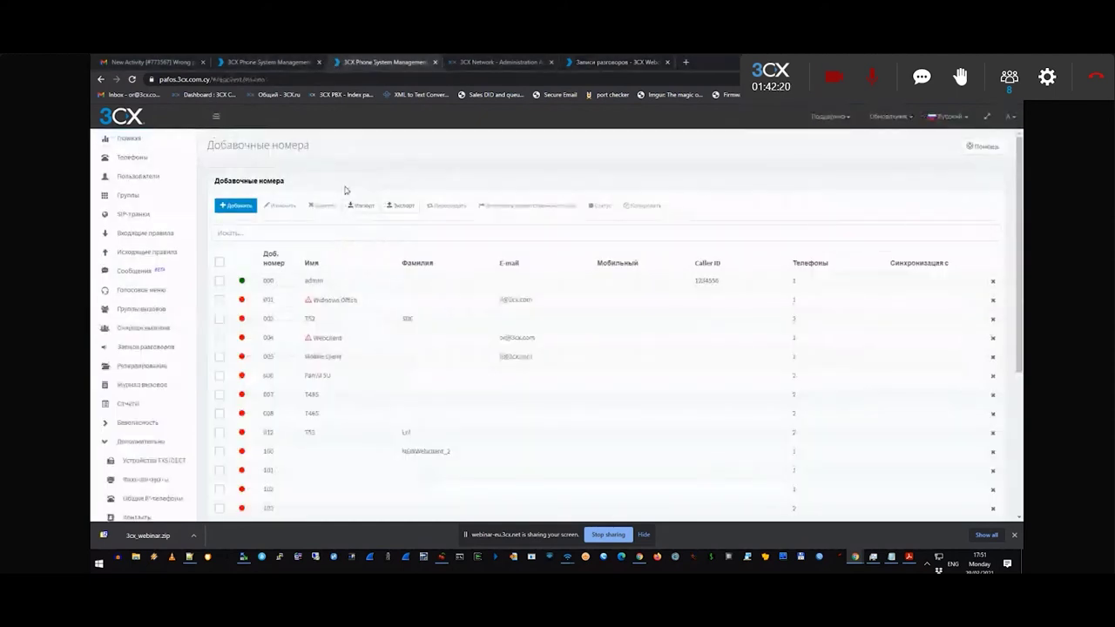
pyautogui.click(108, 137)
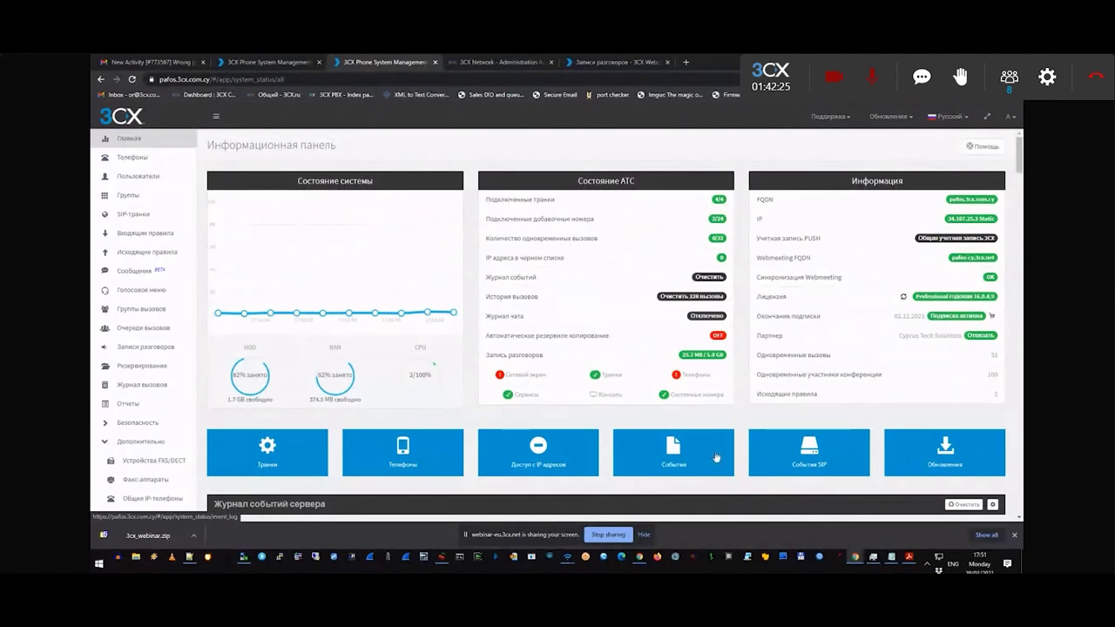
# Open the SIP events log, filter it to call 60 and examine that call's entries
pyautogui.click(808, 455)
pyautogui.click(285, 207)
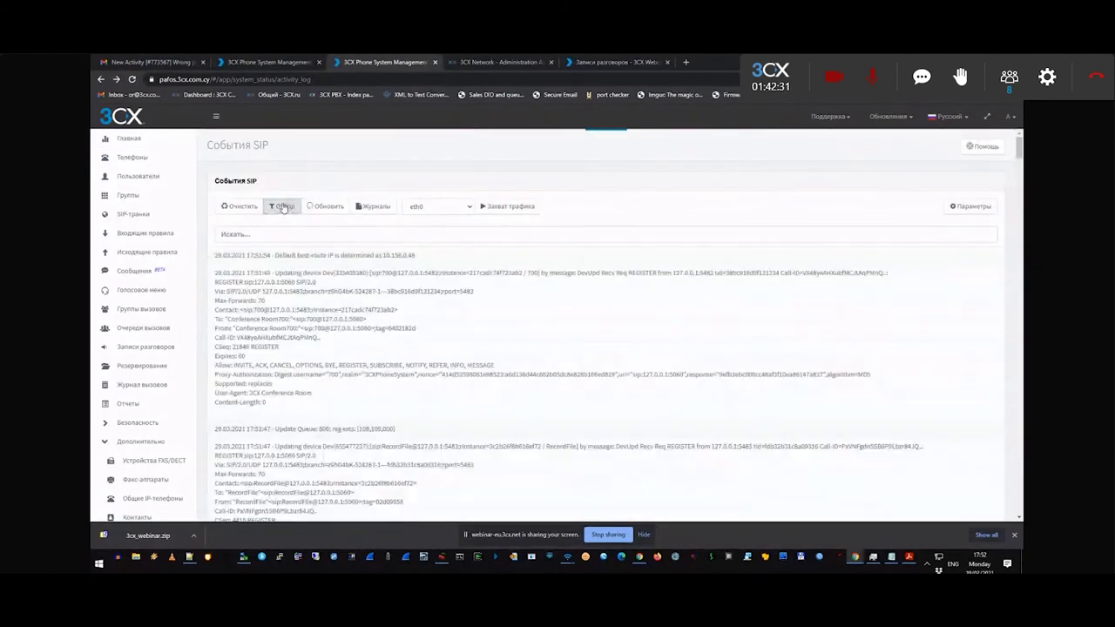
pyautogui.click(460, 250)
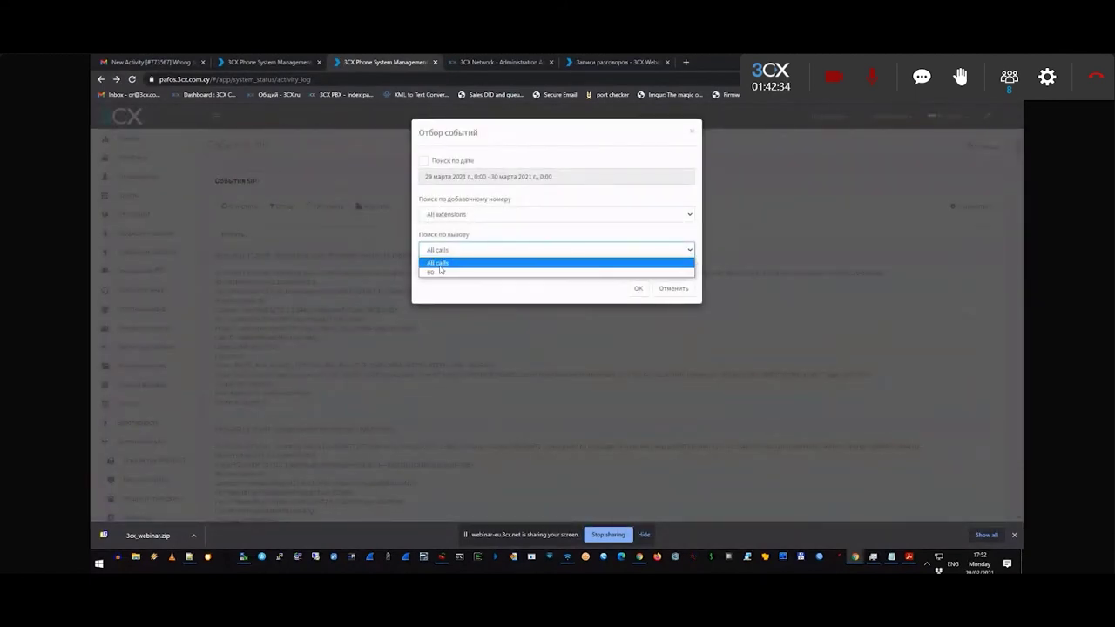
pyautogui.click(431, 263)
pyautogui.click(440, 251)
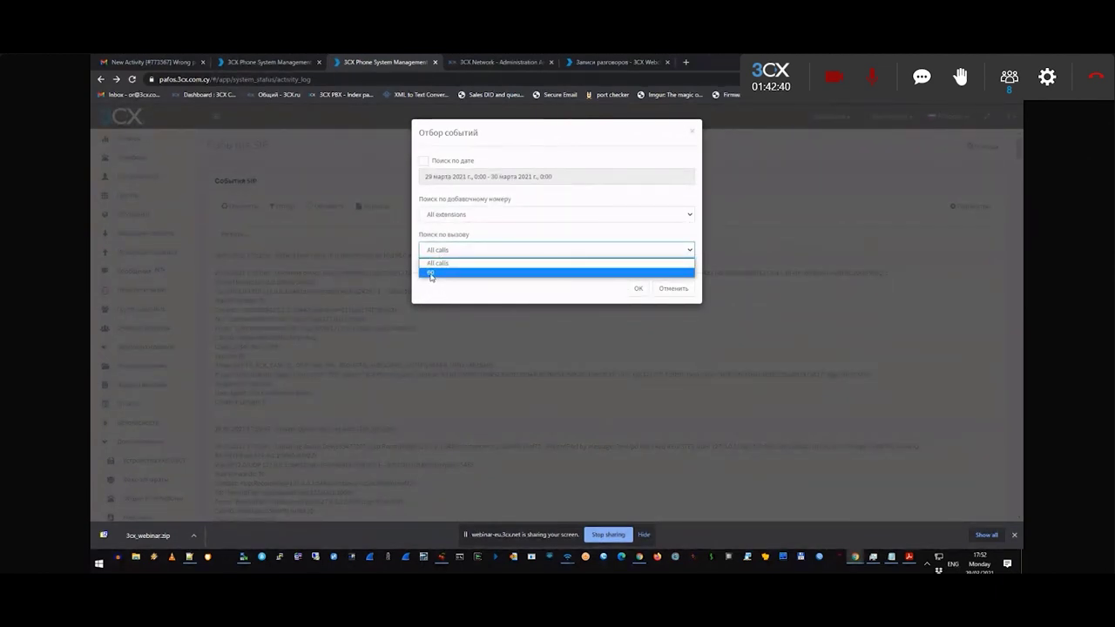
pyautogui.click(431, 273)
pyautogui.click(639, 289)
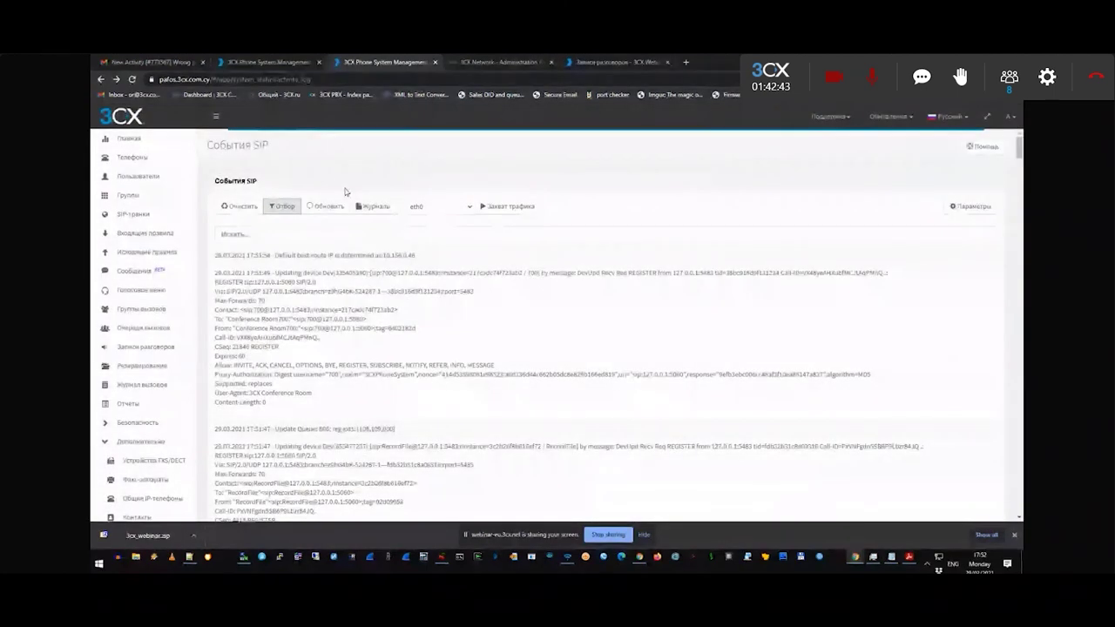
pyautogui.scroll(-3, 279, 357)
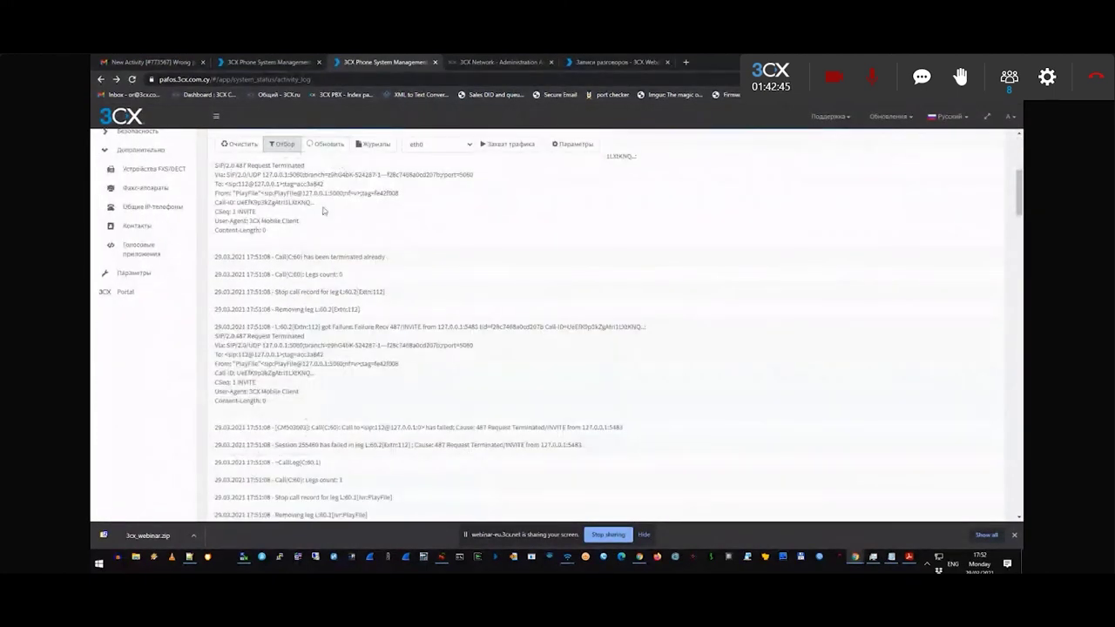
pyautogui.scroll(-5, 358, 321)
pyautogui.scroll(3, 358, 321)
# Return to the web client's call recordings and open the account menu to check which extension is signed in
pyautogui.click(589, 61)
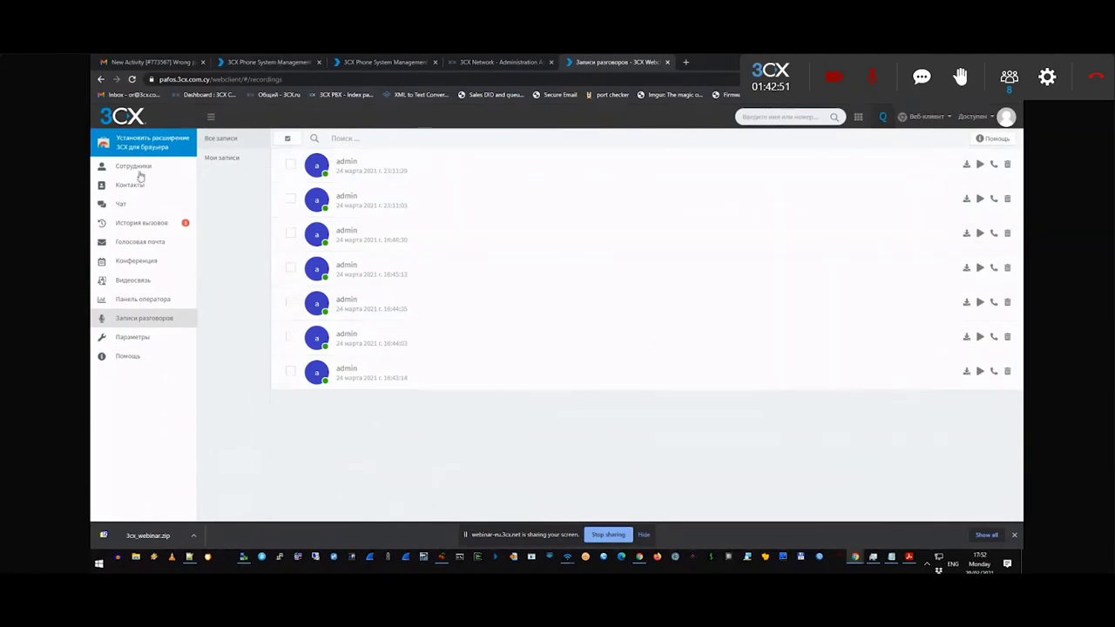
pyautogui.click(1006, 118)
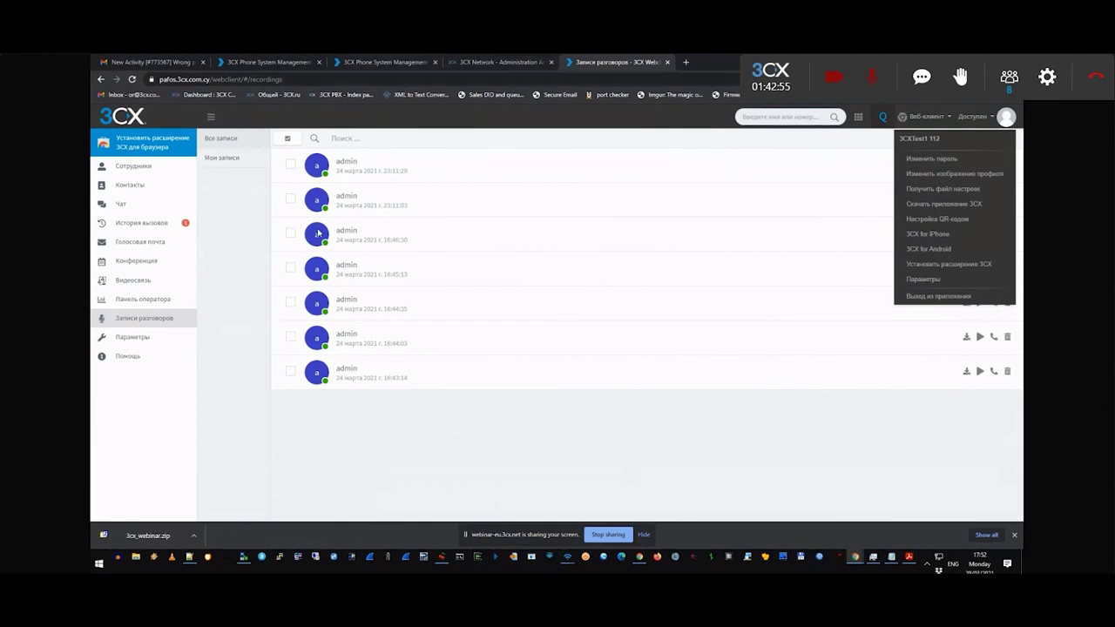
# Switch to WinSCP, examine the recording files in folder 000 of the server's Recordings directory, and open the following extension folder
pyautogui.click(243, 557)
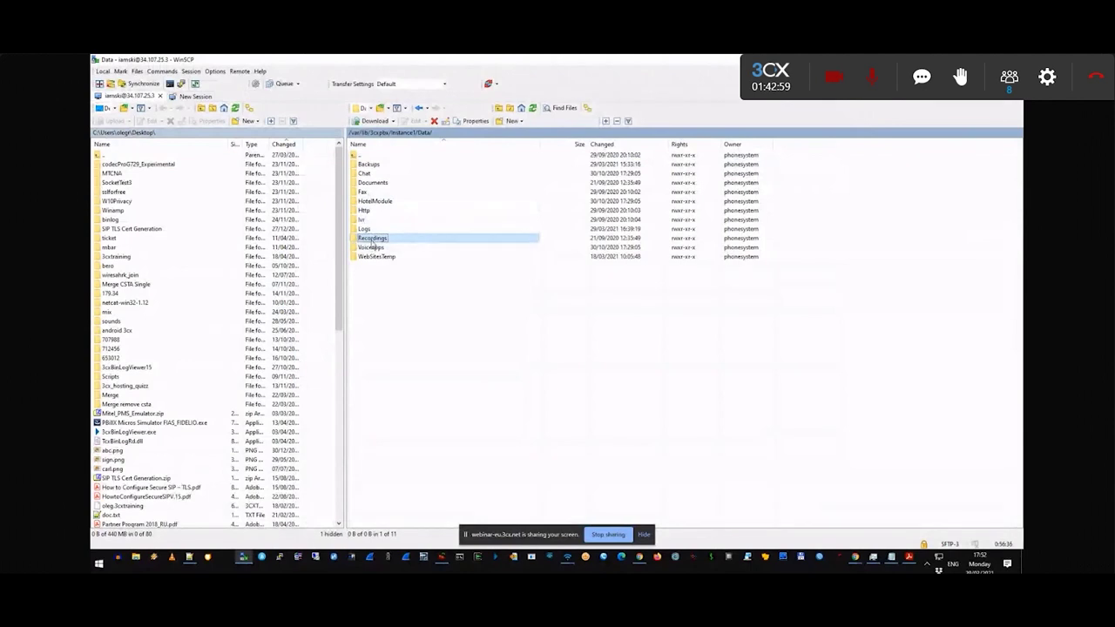
pyautogui.doubleClick(371, 241)
pyautogui.doubleClick(366, 164)
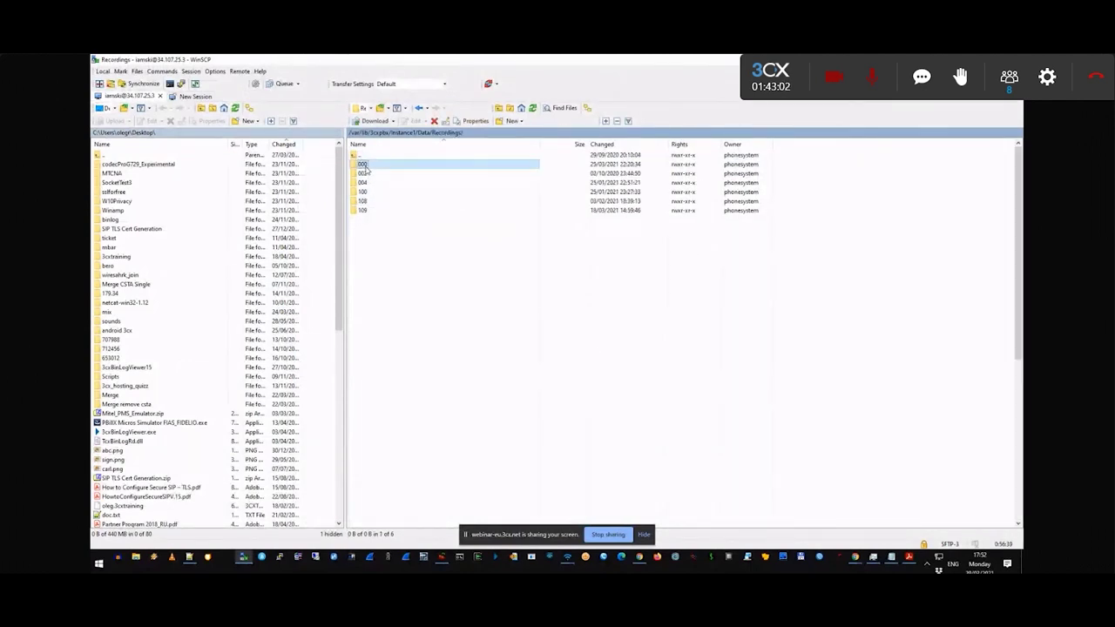
pyautogui.scroll(-10, 379, 175)
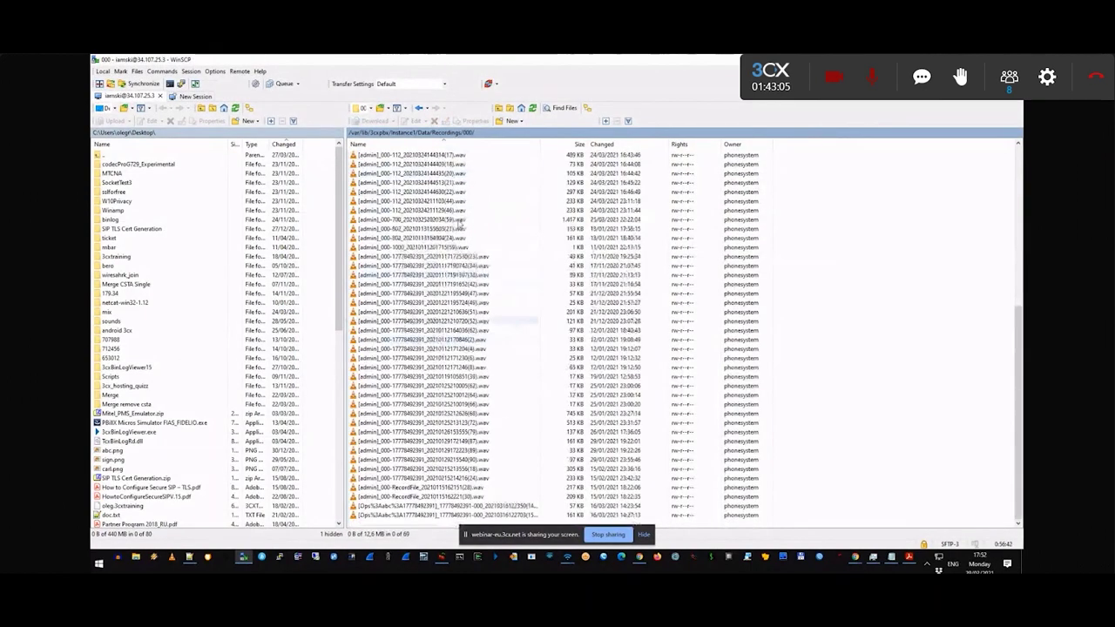
pyautogui.scroll(10, 376, 163)
pyautogui.doubleClick(363, 155)
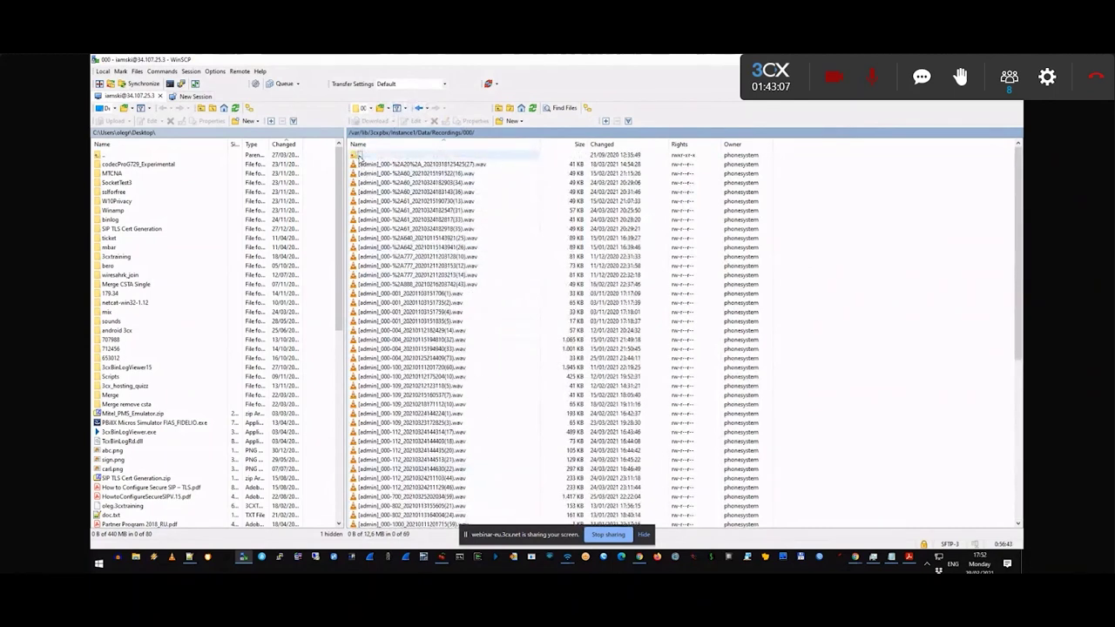
pyautogui.doubleClick(362, 173)
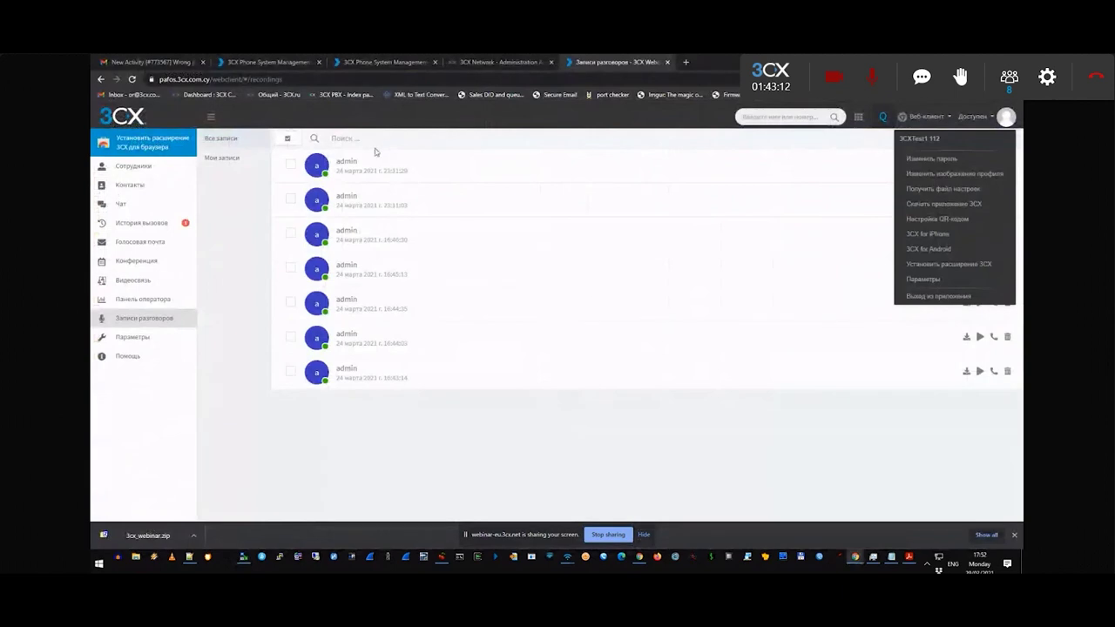
# Return to the management console, find extension 112 among the users and open its rights (Права)
pyautogui.click(263, 61)
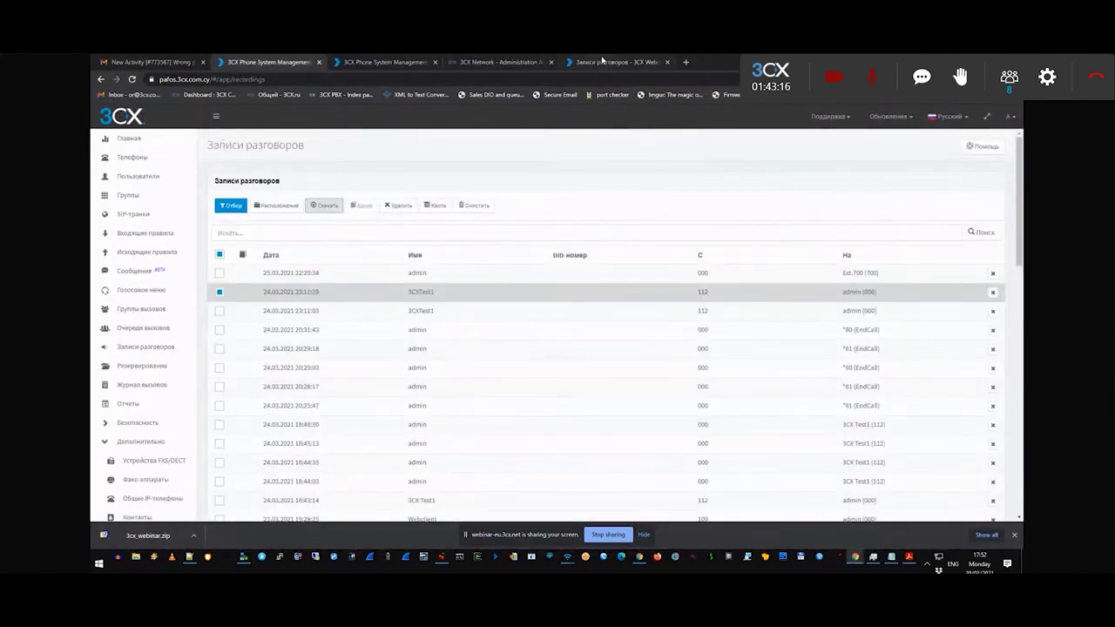
pyautogui.click(384, 62)
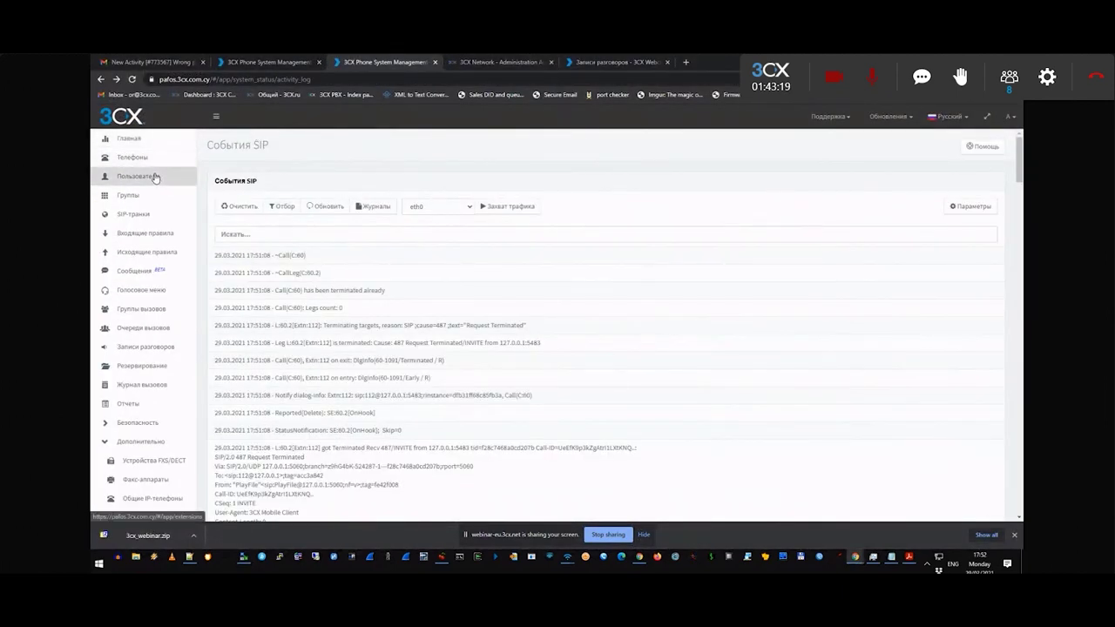
pyautogui.click(156, 178)
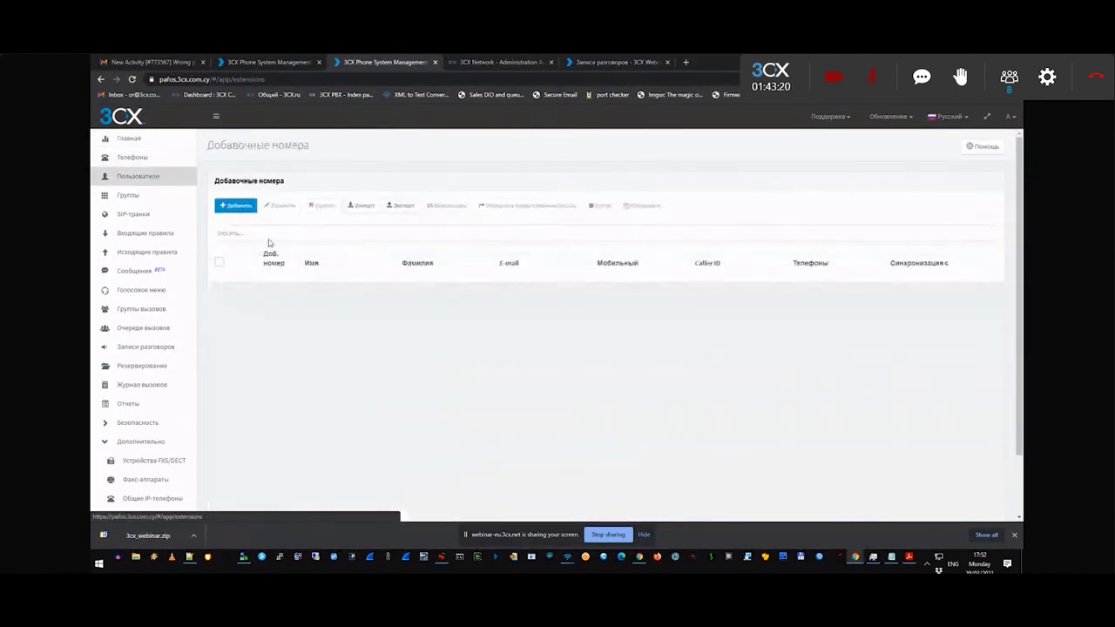
pyautogui.click(257, 233)
pyautogui.write('112')
pyautogui.click(322, 284)
pyautogui.click(616, 188)
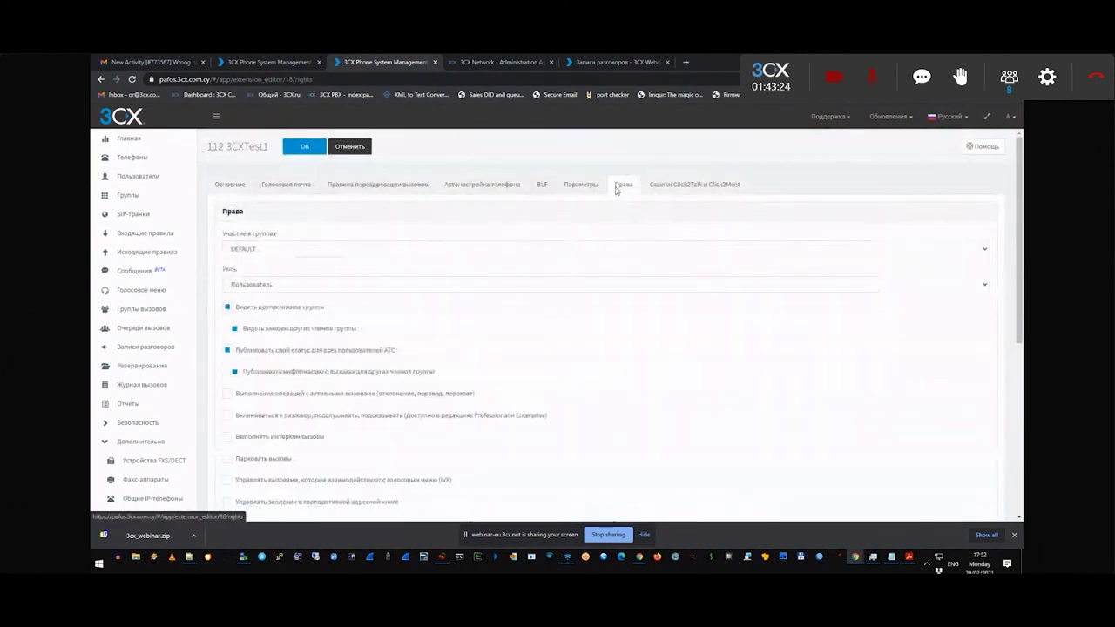
# Allow extension 112 to see its group's call recordings (Видеть записи разговоров группы) and save
pyautogui.scroll(-2, 303, 352)
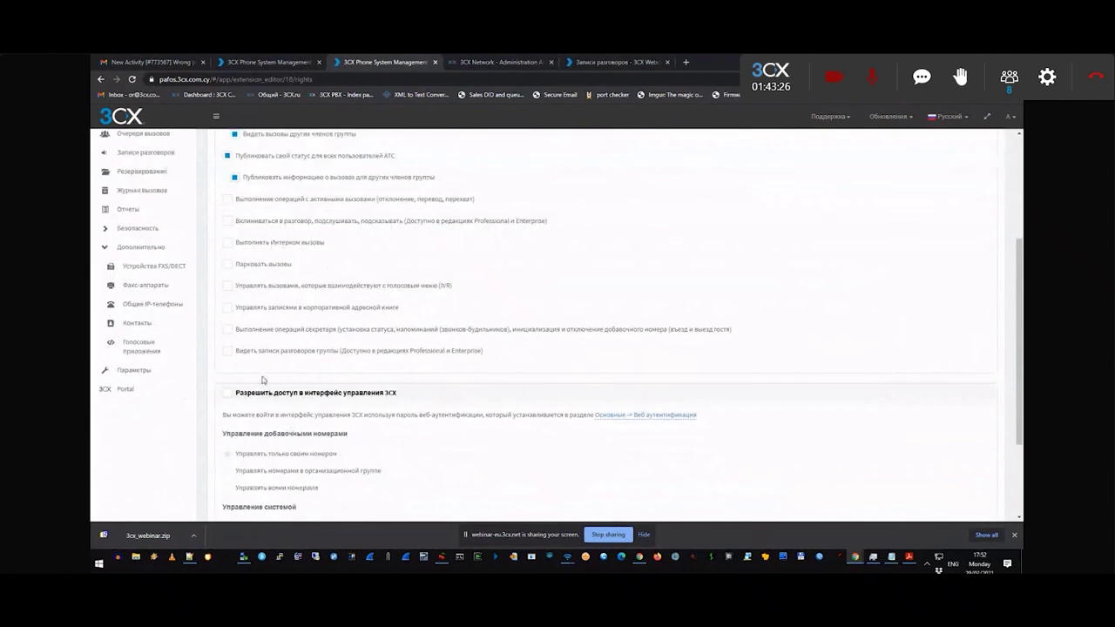
pyautogui.click(227, 352)
pyautogui.moveTo(341, 352); pyautogui.dragTo(477, 353)
pyautogui.scroll(4, 524, 393)
pyautogui.click(304, 148)
# Reload the call recordings in the web client and examine which recordings and actions are offered to extension 112
pyautogui.click(623, 62)
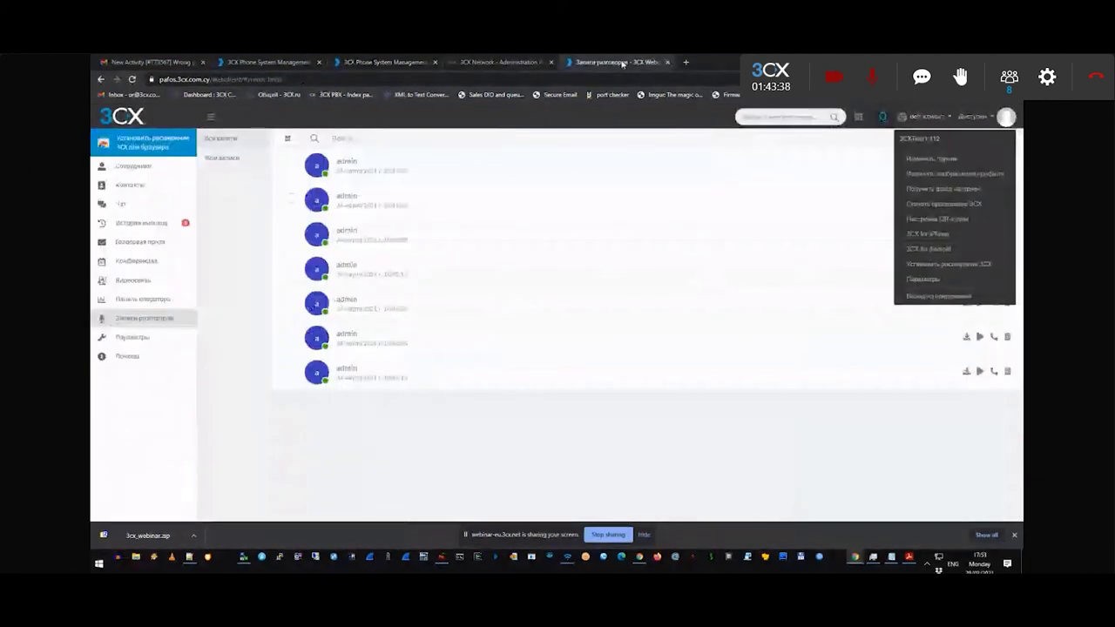
pyautogui.click(132, 79)
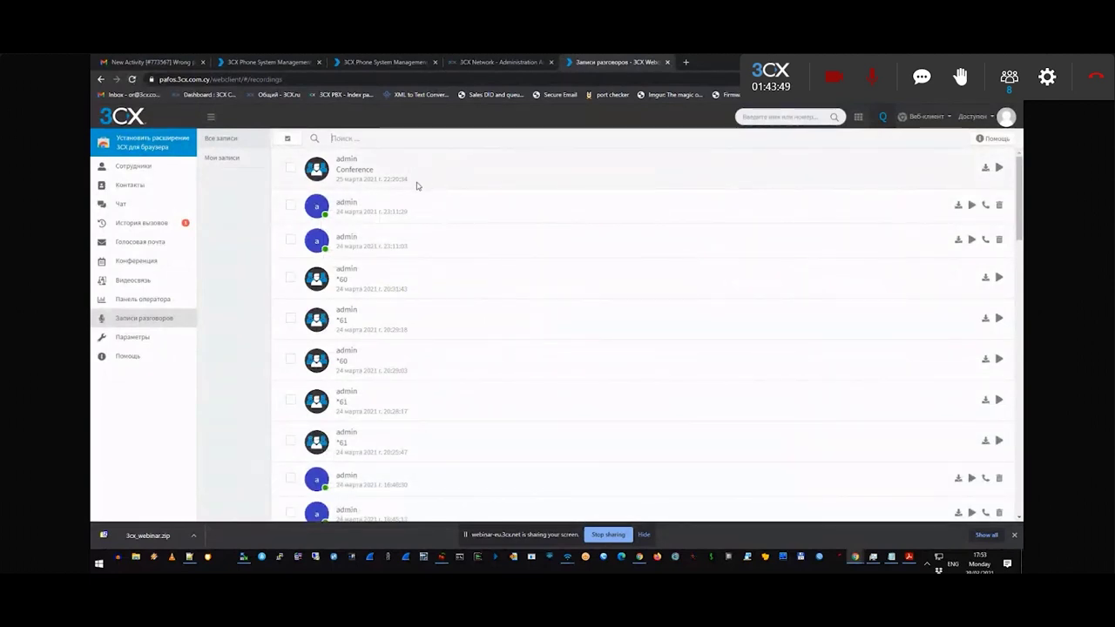
pyautogui.scroll(-10, 442, 291)
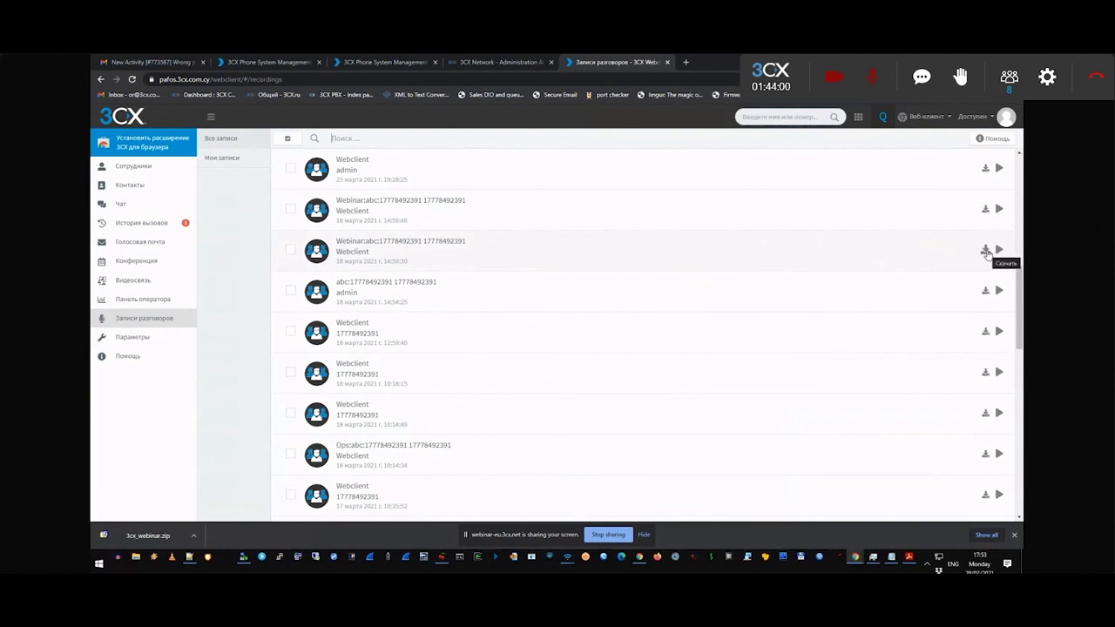
pyautogui.scroll(2, 529, 323)
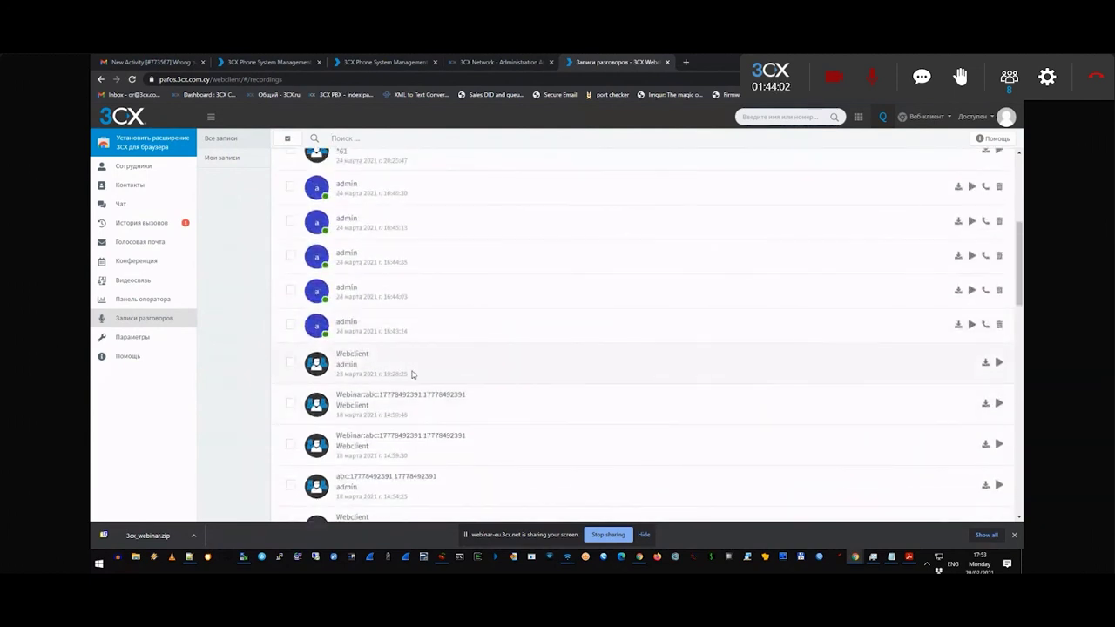
pyautogui.scroll(-2, 524, 407)
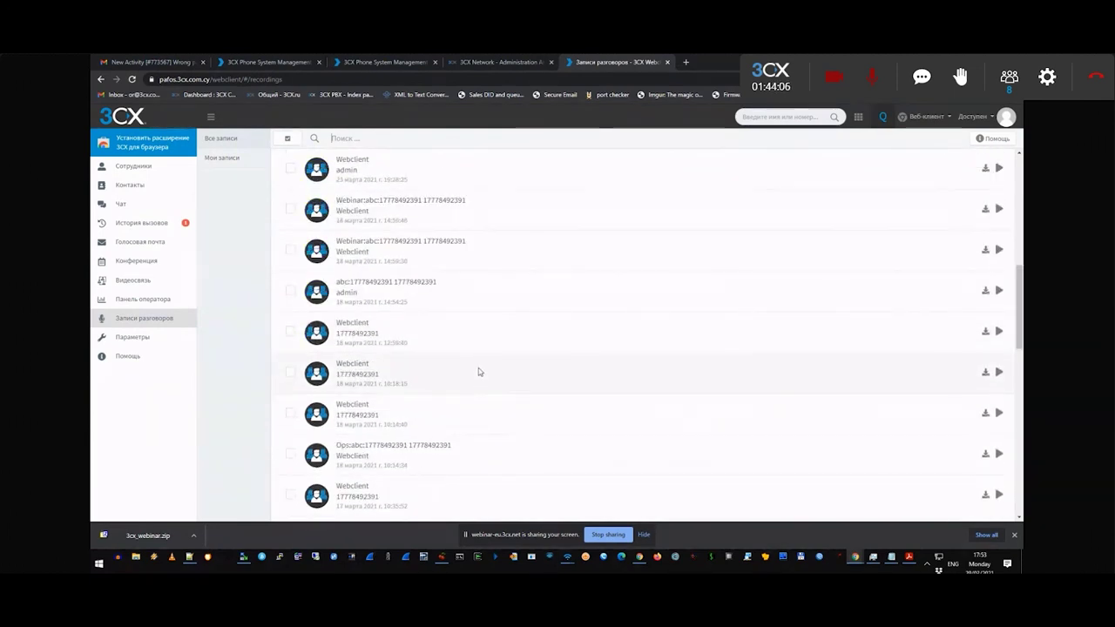
pyautogui.scroll(-2, 478, 370)
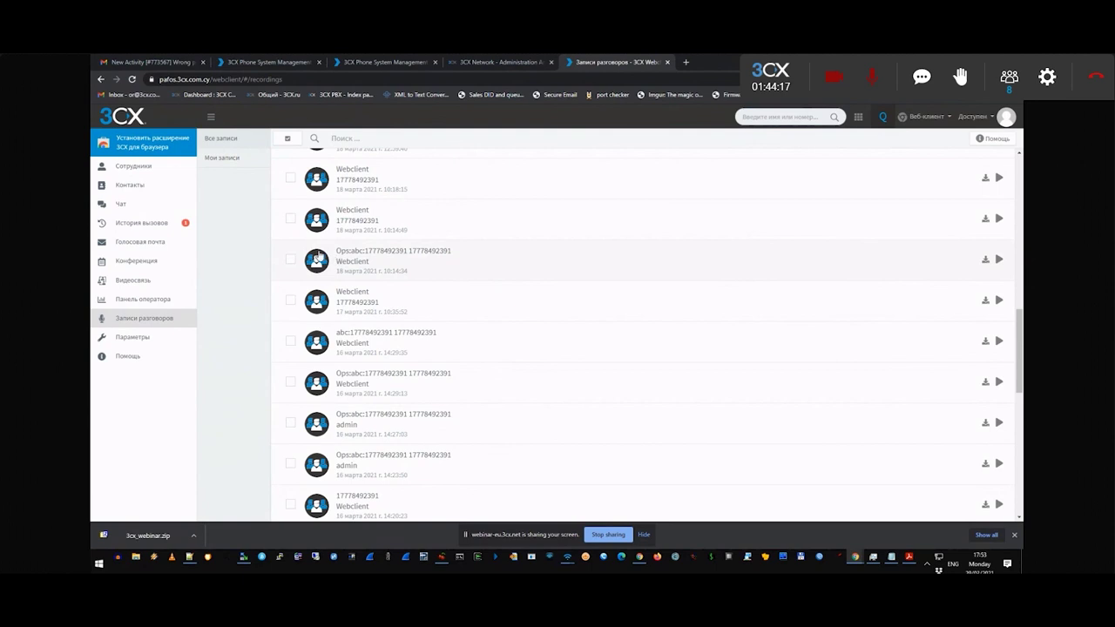
pyautogui.scroll(10, 340, 287)
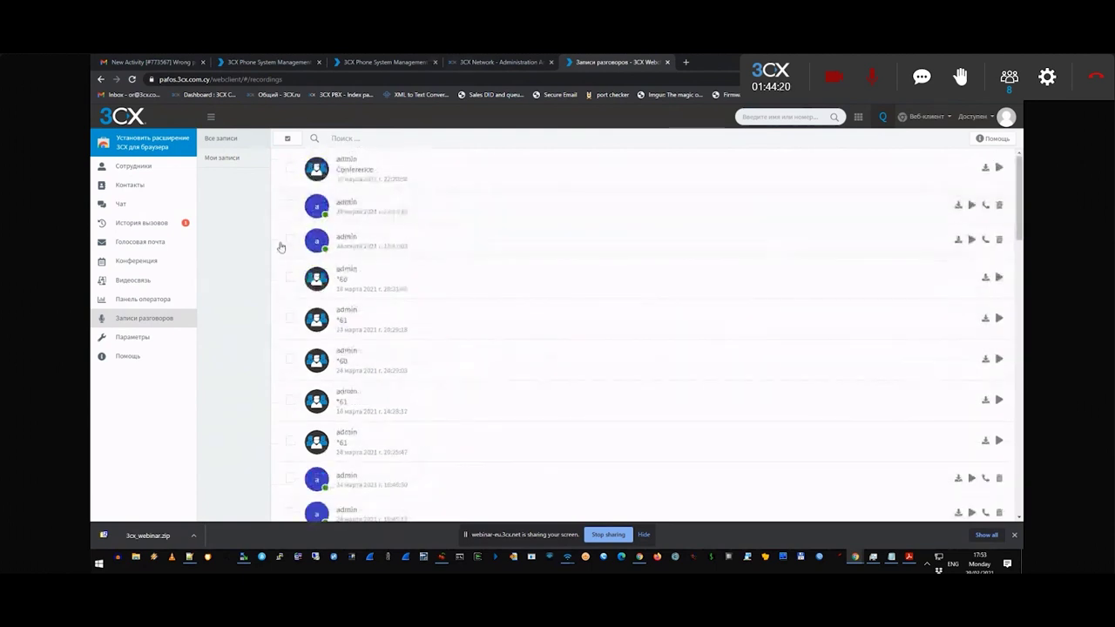
# Go back to the management console, search the users for extension 112 and reopen its rights
pyautogui.click(379, 62)
pyautogui.click(287, 228)
pyautogui.click(383, 62)
pyautogui.click(263, 232)
pyautogui.write('112')
pyautogui.doubleClick(406, 282)
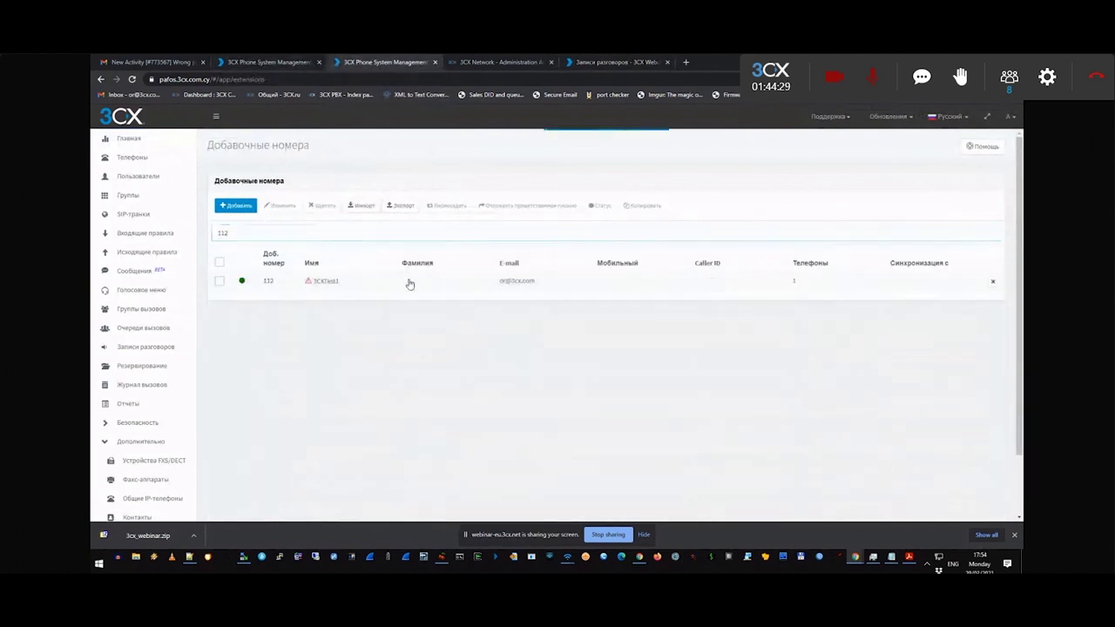
pyautogui.click(620, 186)
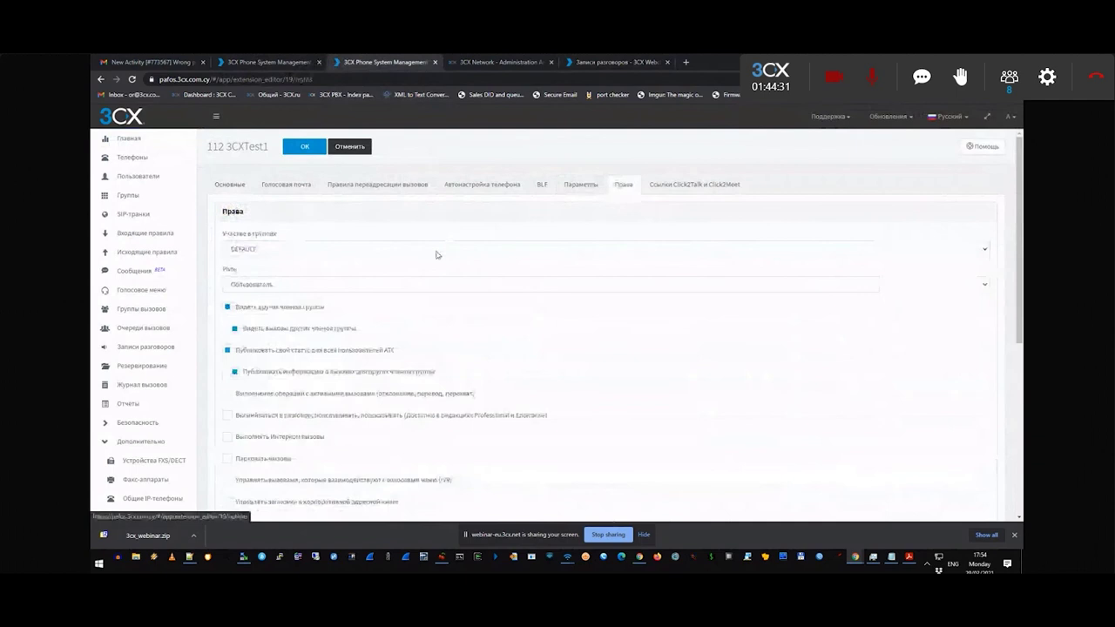
# Examine extension 112's group membership, role choices and permission list, including the right to see group recordings
pyautogui.scroll(-5, 287, 360)
pyautogui.scroll(5, 391, 355)
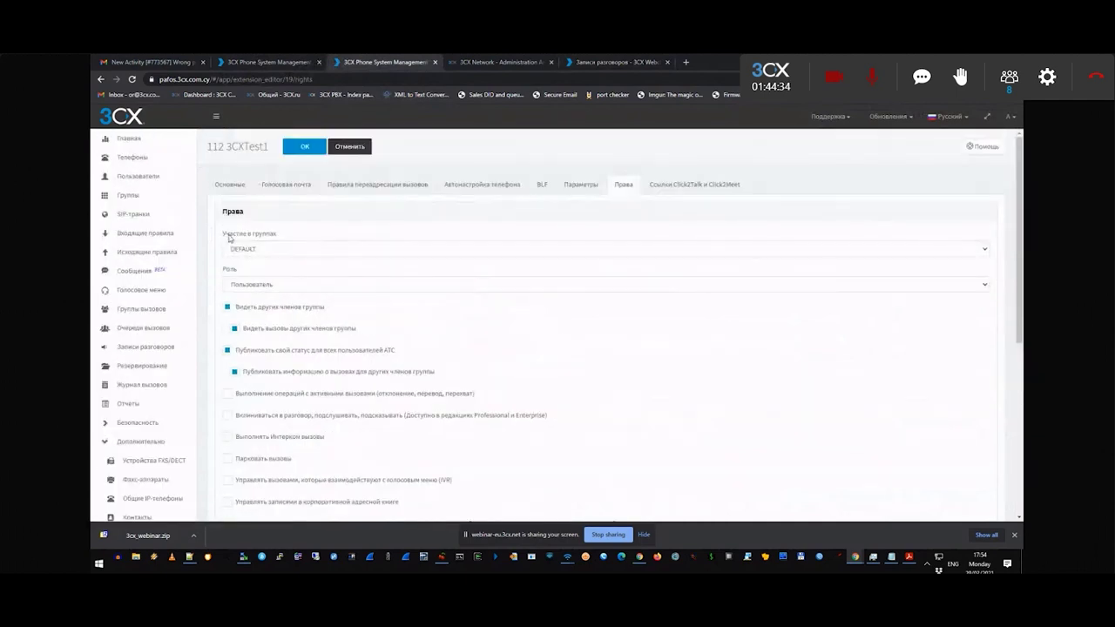
pyautogui.click(235, 249)
pyautogui.click(234, 255)
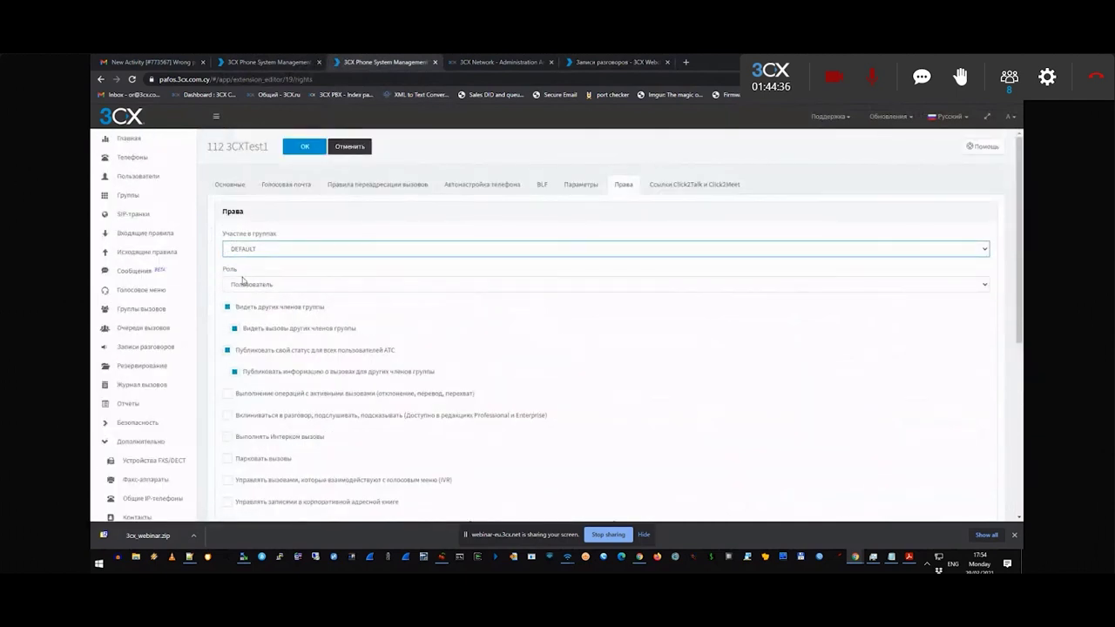
pyautogui.click(251, 285)
pyautogui.click(252, 287)
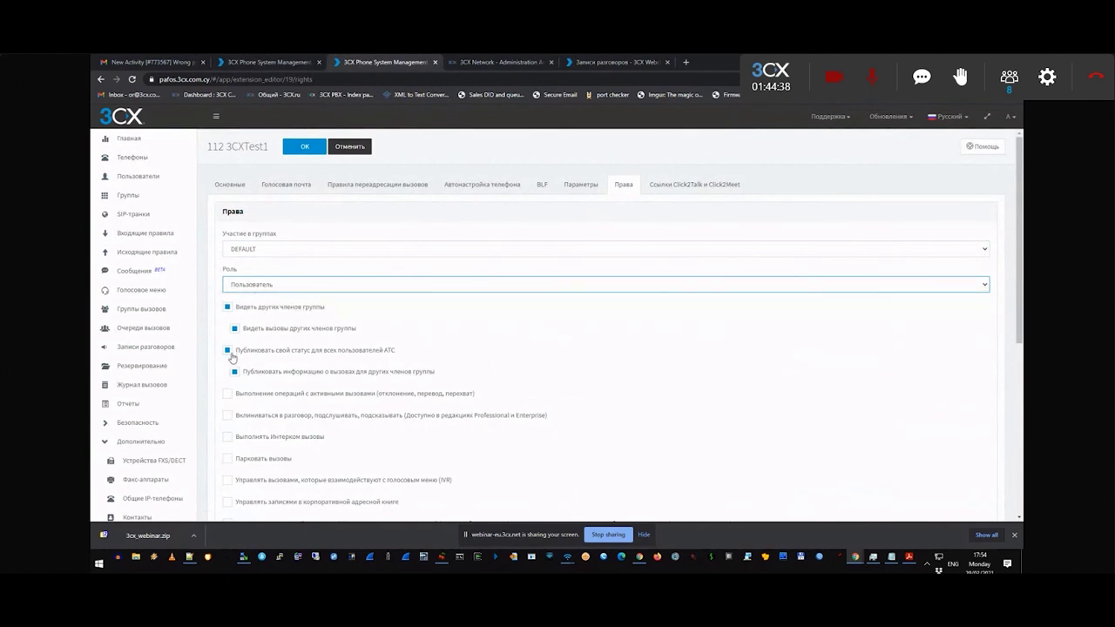
pyautogui.scroll(-5, 229, 354)
pyautogui.scroll(5, 409, 328)
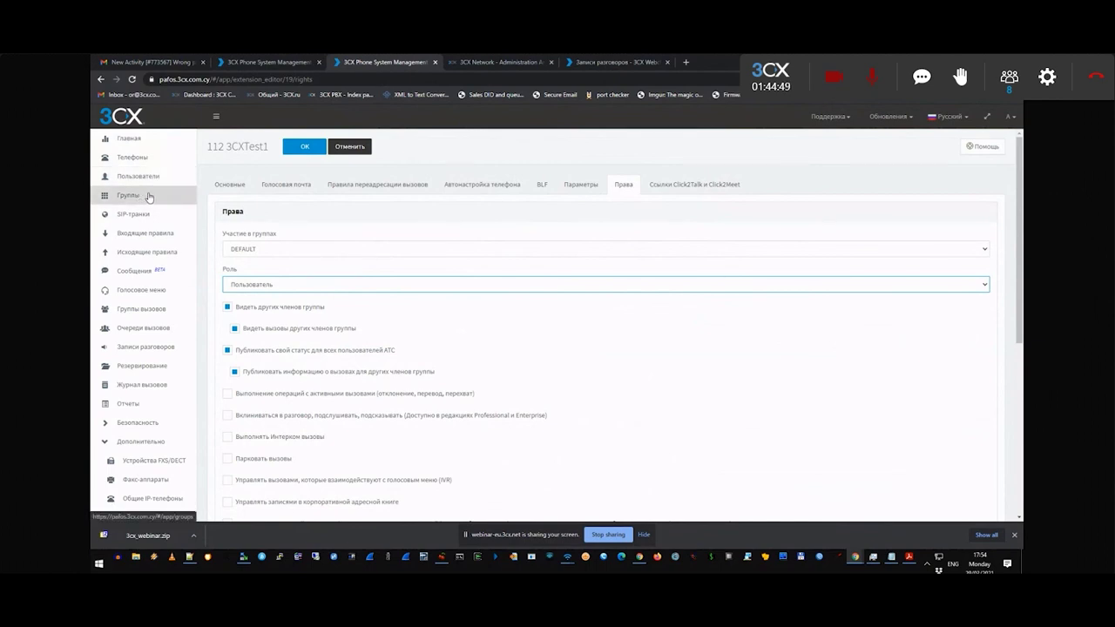
pyautogui.scroll(-3, 268, 252)
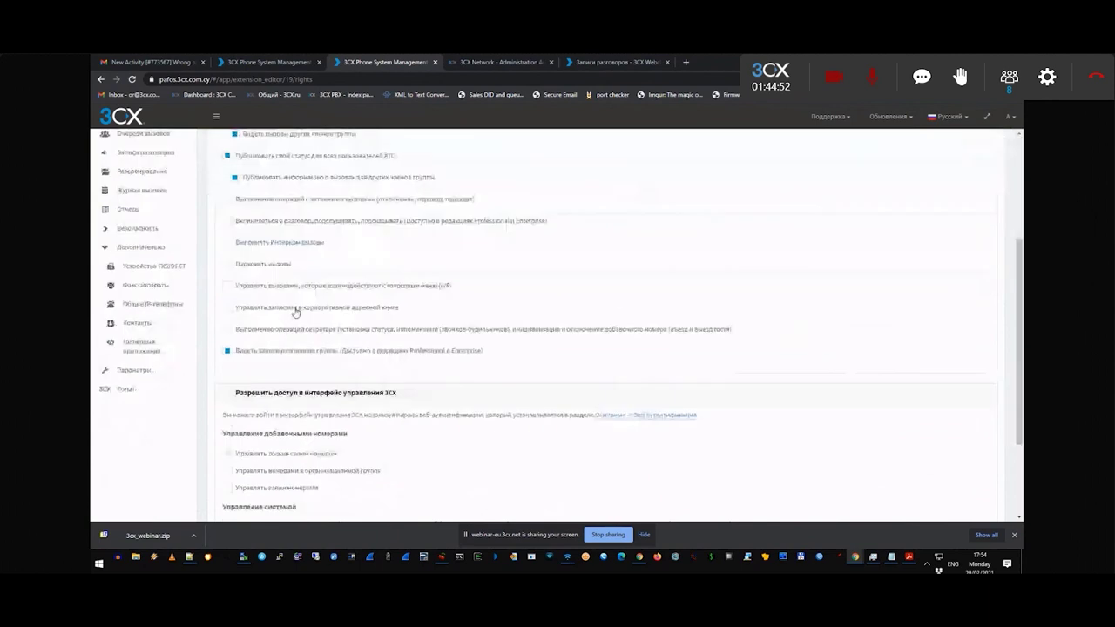
# Return to the web client and look through the full list of call recordings
pyautogui.click(627, 68)
pyautogui.scroll(-5, 510, 249)
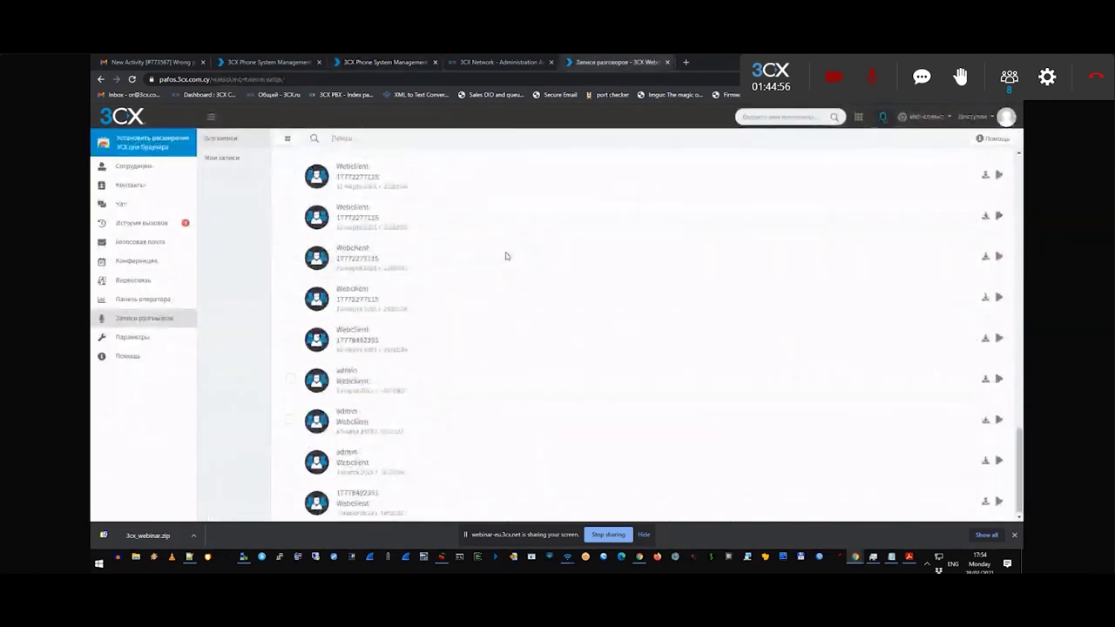
pyautogui.scroll(-5, 477, 271)
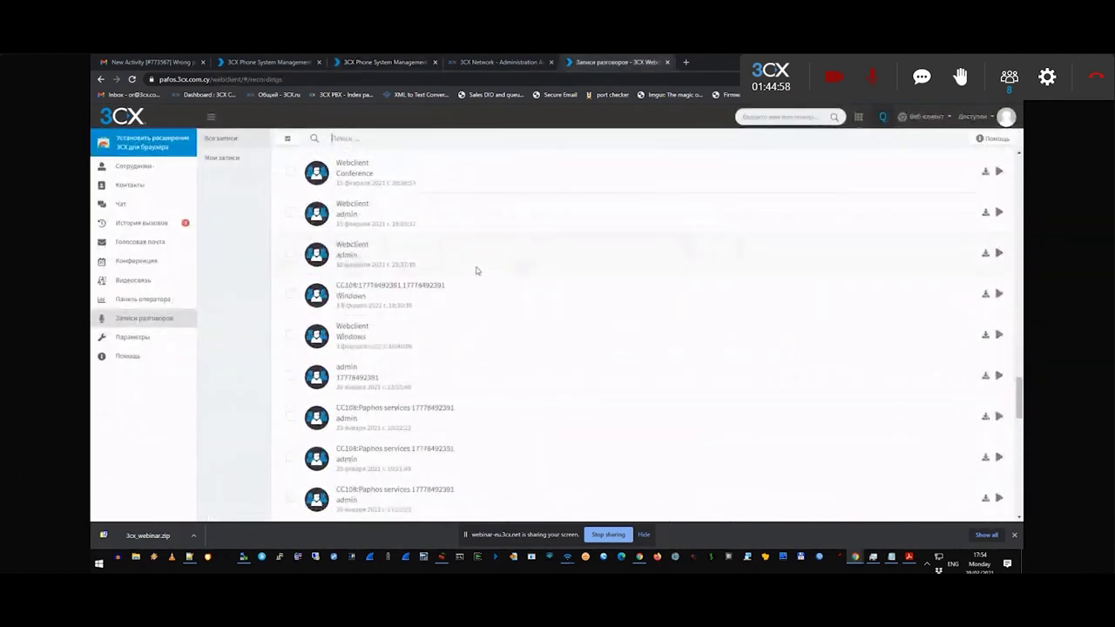
pyautogui.scroll(-10, 476, 271)
pyautogui.scroll(-2, 471, 278)
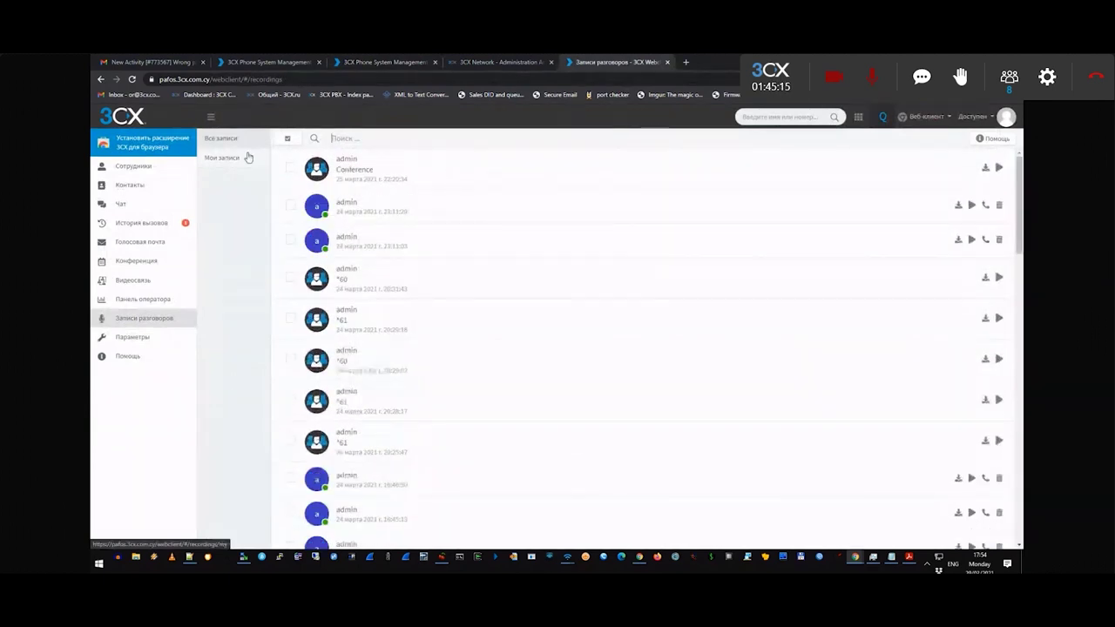